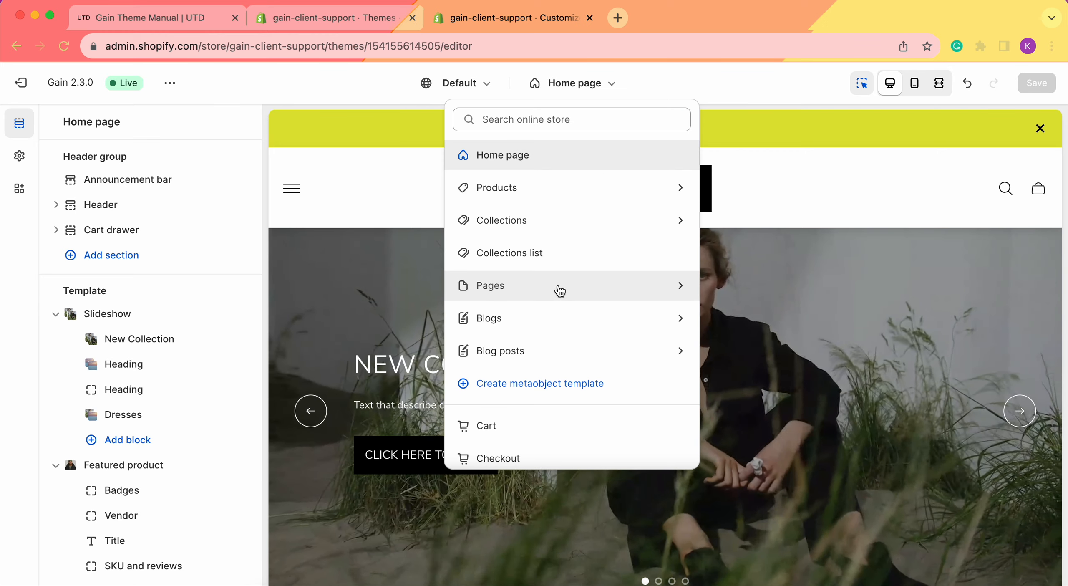
Step: View the list of available page templates and return to the home page layout
left_click(558, 289)
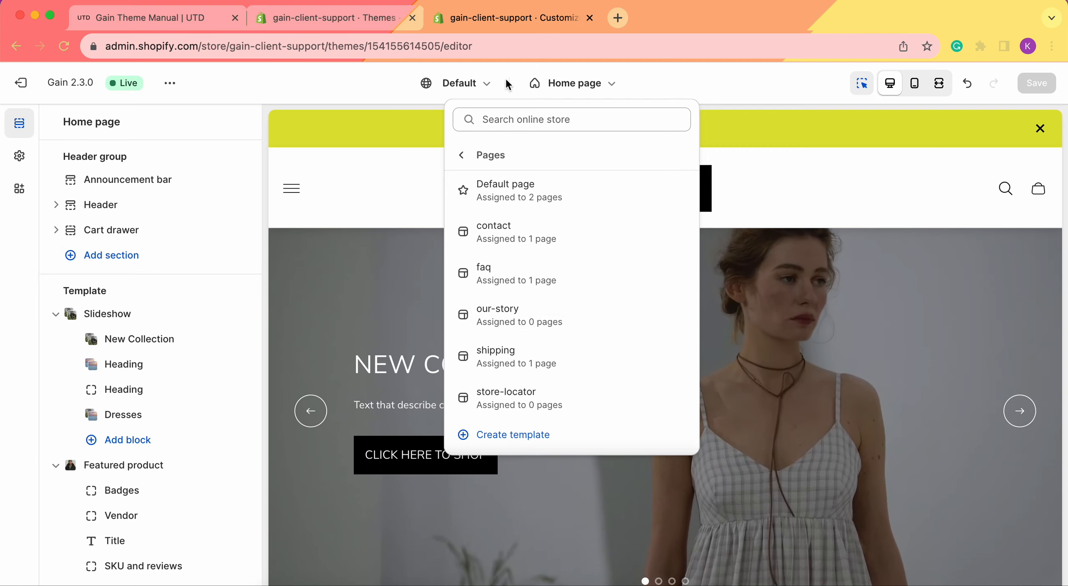
left_click(462, 155)
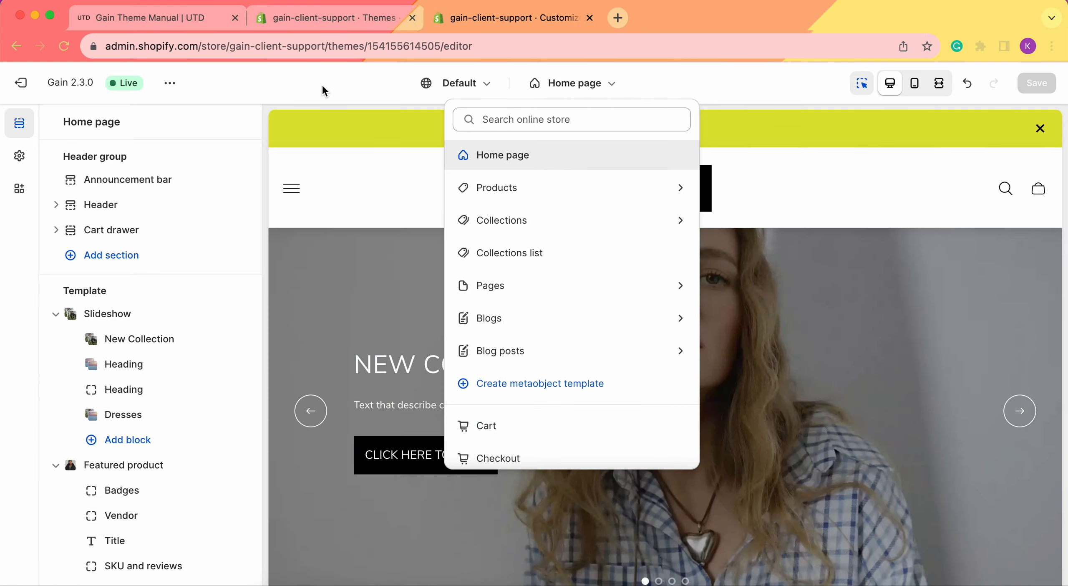
left_click(323, 84)
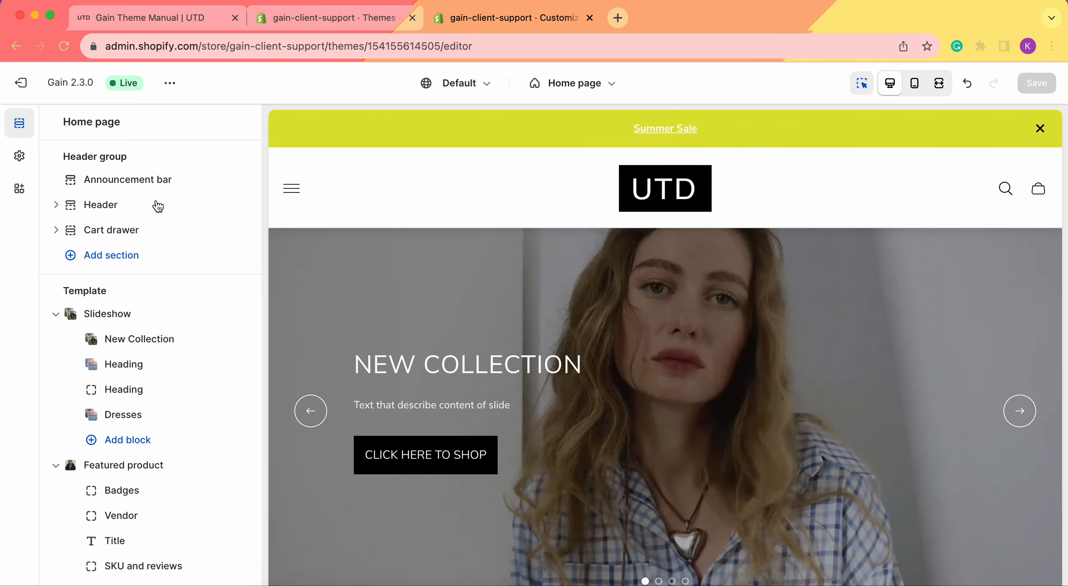
Step: Search the available sections for "our" and add an Our team section to the end of the home page template
scroll(117, 434, "down", 15)
scroll(117, 434, "down", 10)
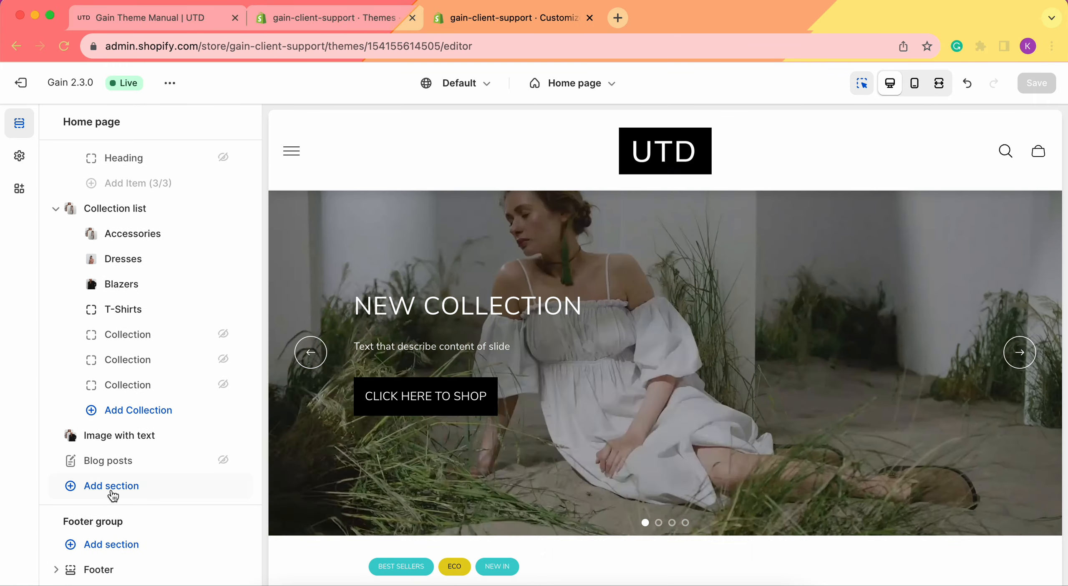
left_click(83, 486)
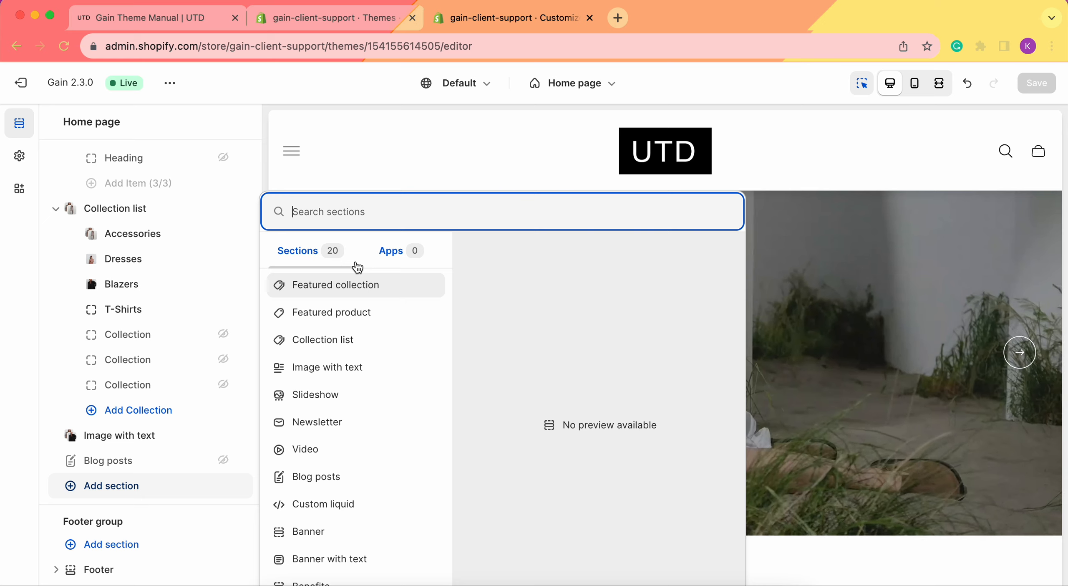
type("our")
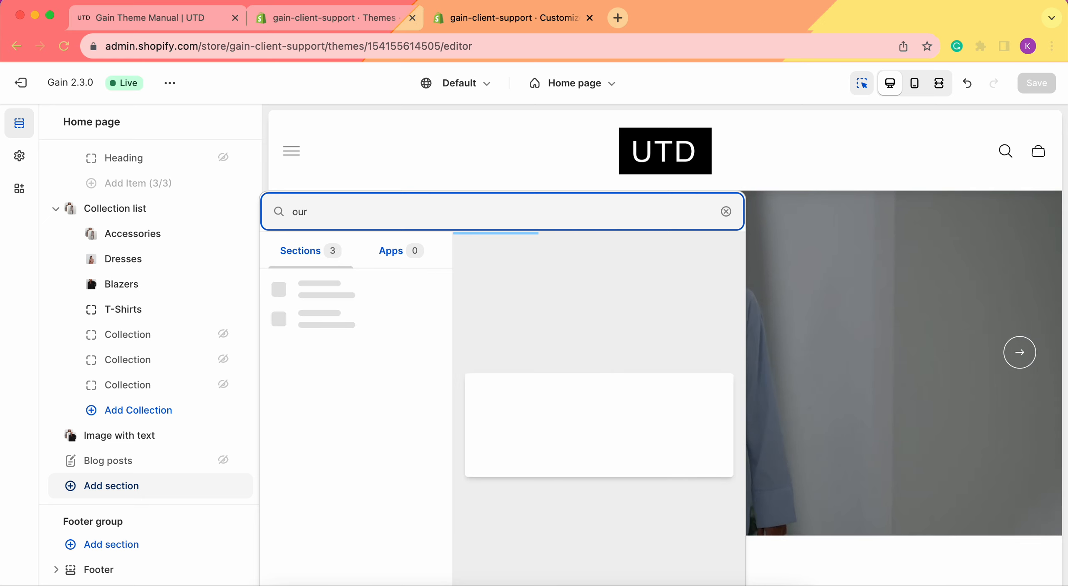
left_click(384, 284)
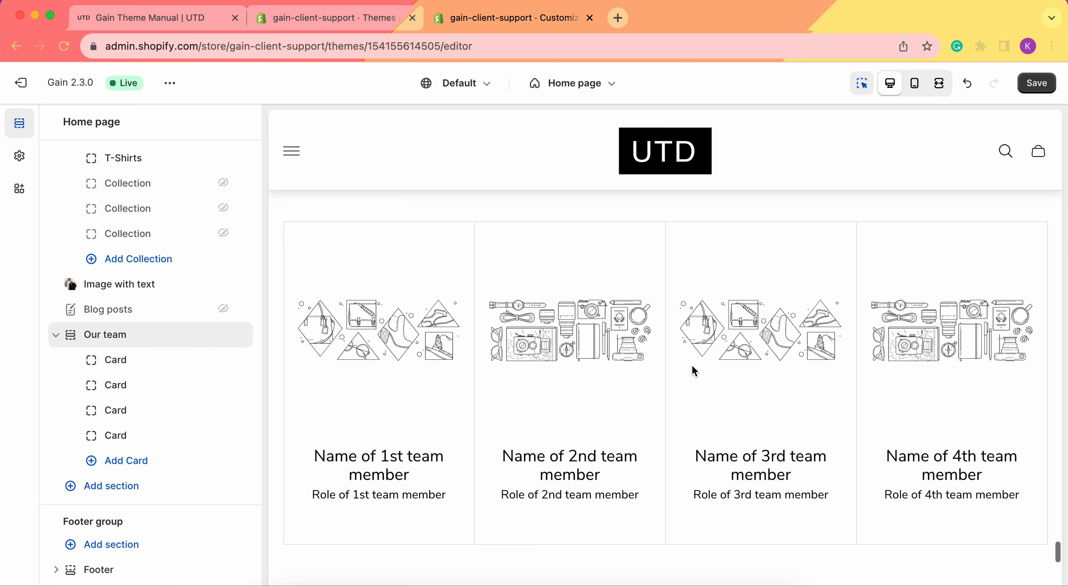
Step: Clear the heading of the Our team section and undo the removal
left_click(126, 334)
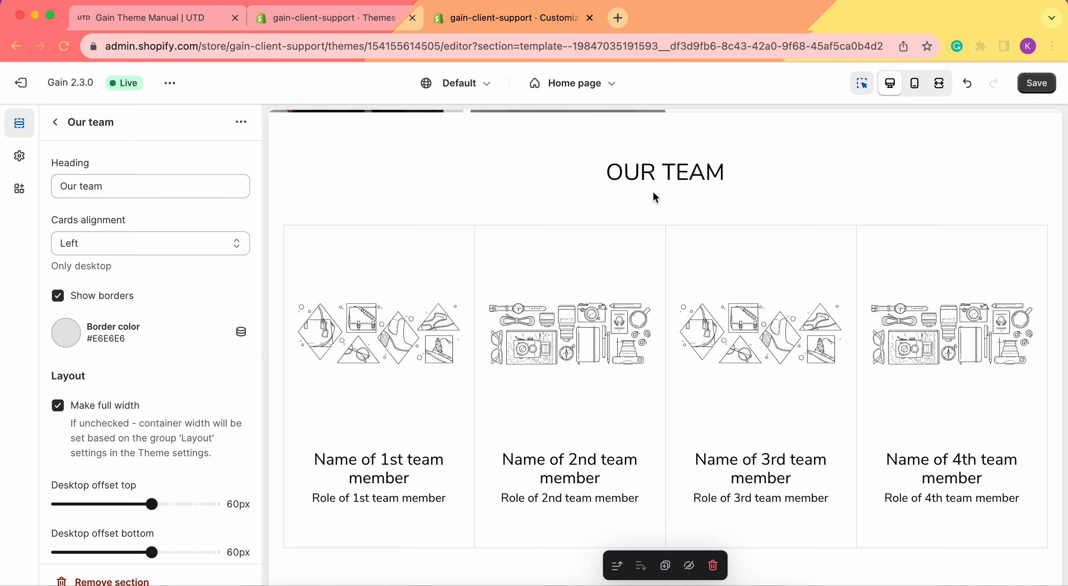
left_click(141, 187)
key("super+a")
key("BackSpace")
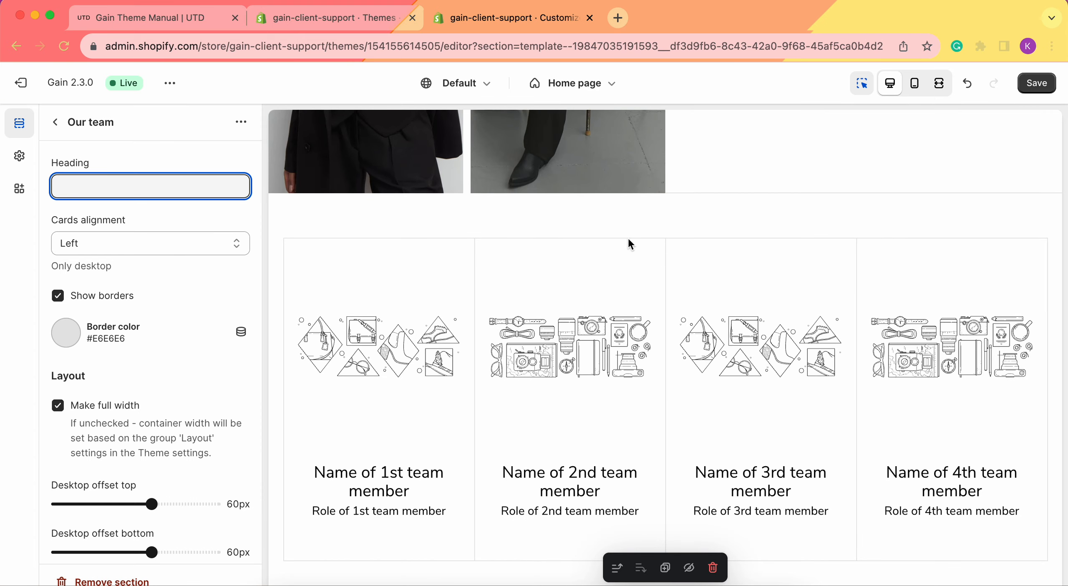
left_click(968, 84)
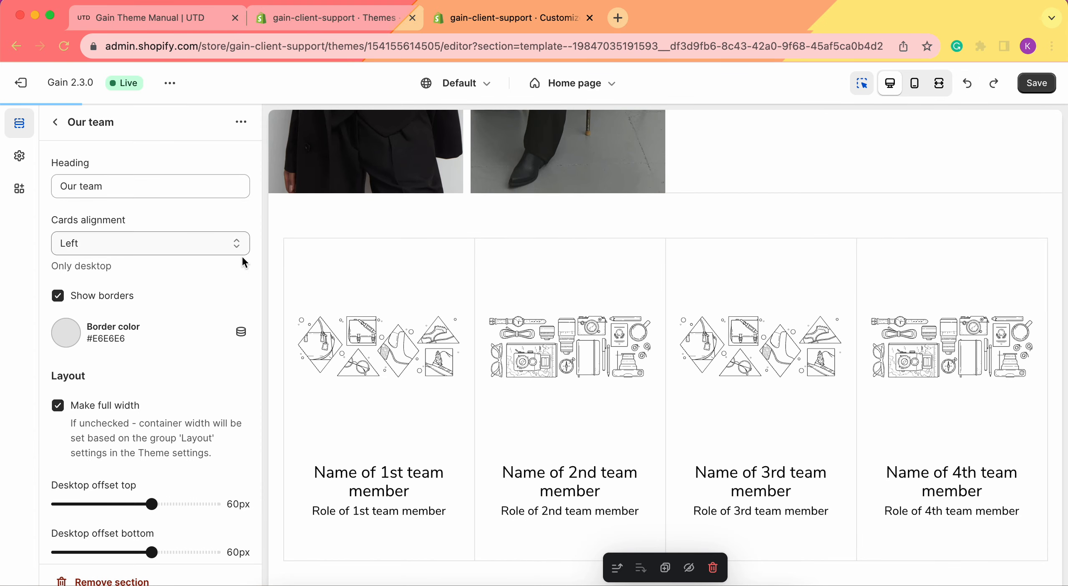
Step: Check the cards alignment options of the Our team section, keeping Left selected
left_click(116, 248)
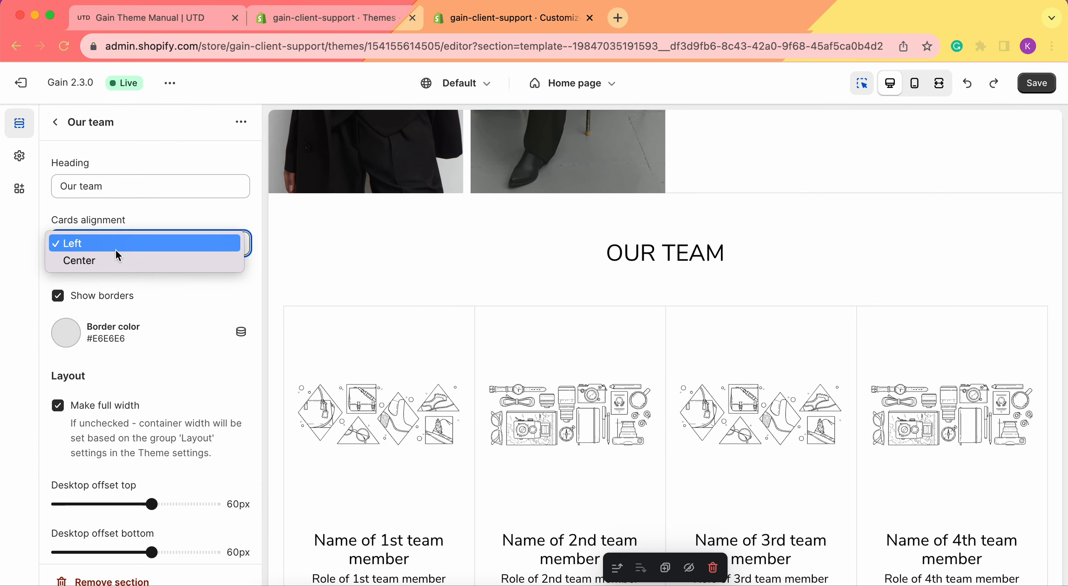
left_click(97, 243)
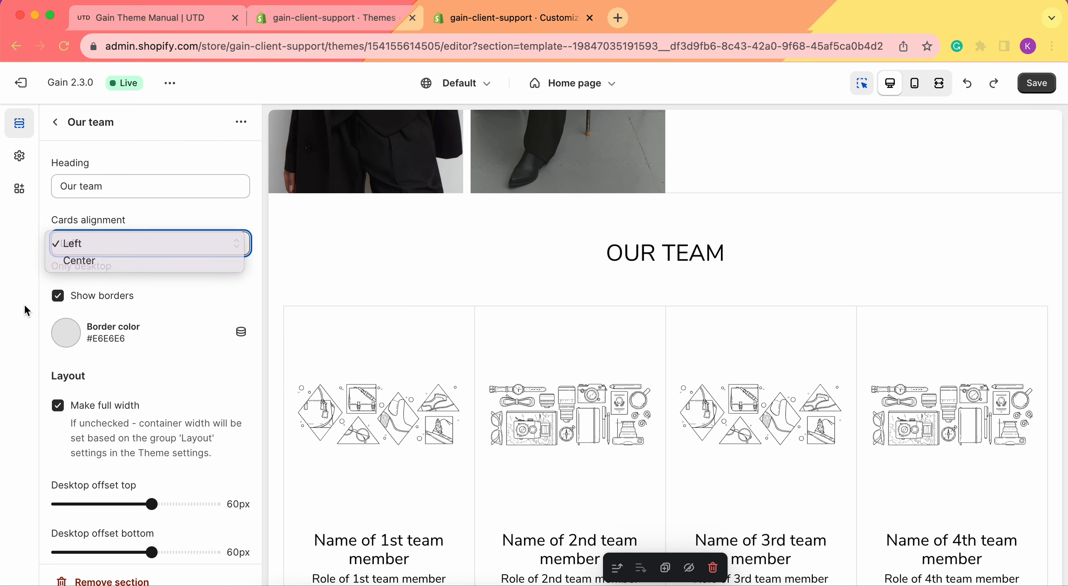
scroll(579, 321, "down", 3)
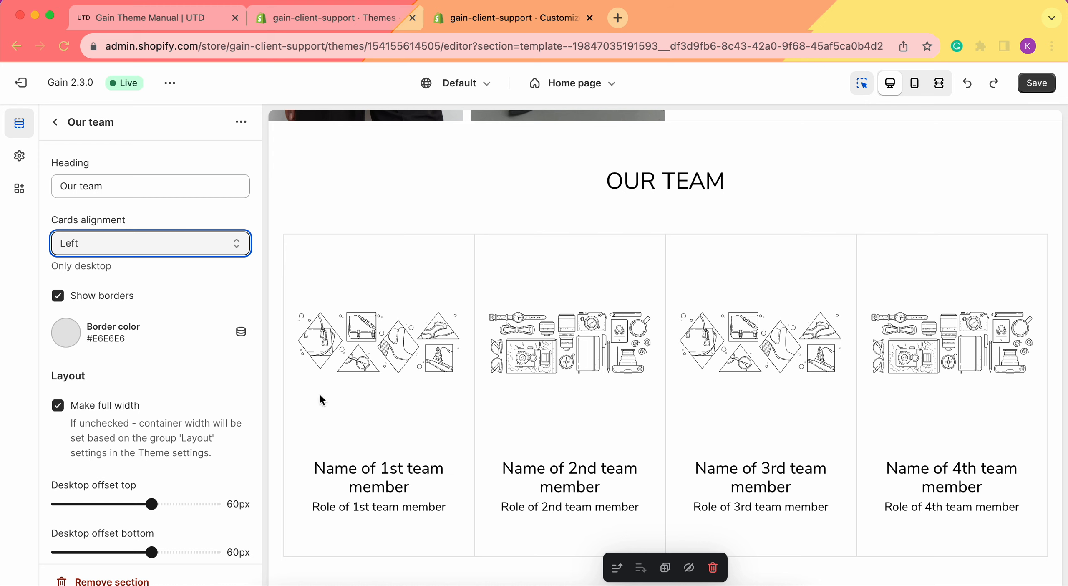
Step: Hide the first card of the Our team section and set its cards alignment to Center
left_click(54, 122)
left_click(221, 364)
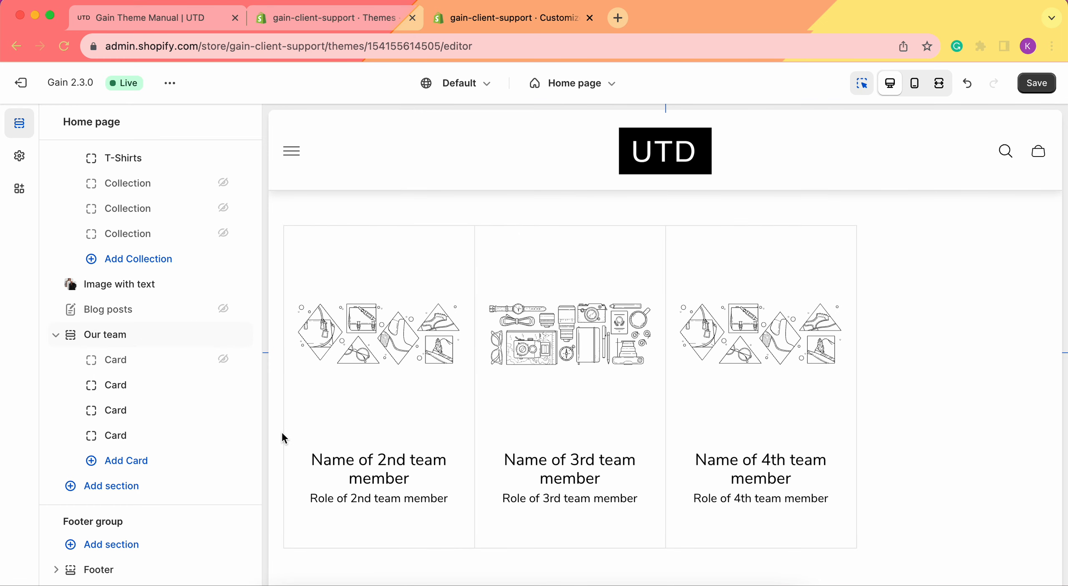
left_click(136, 335)
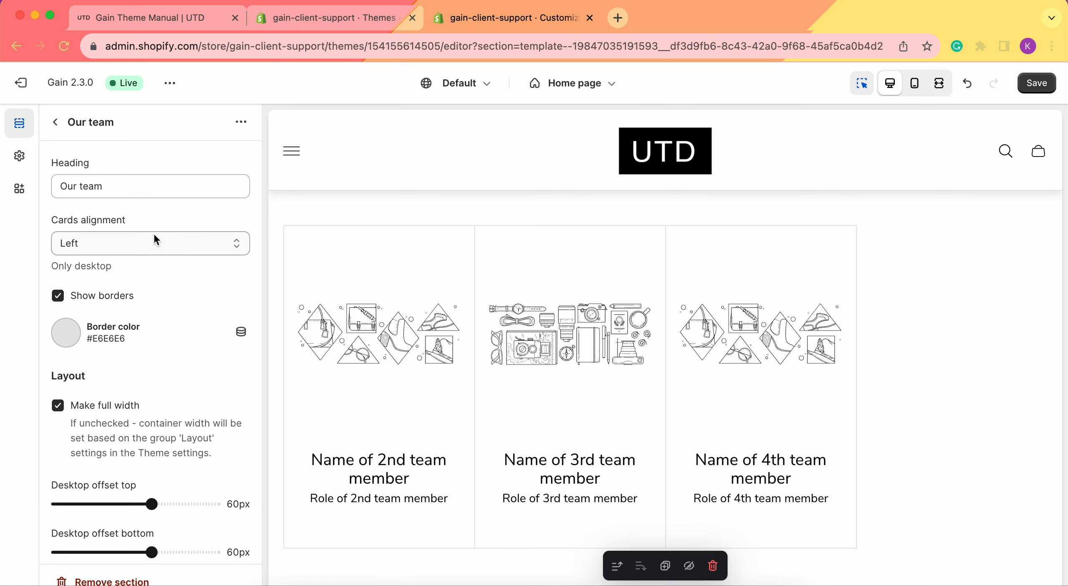
left_click(138, 244)
left_click(117, 260)
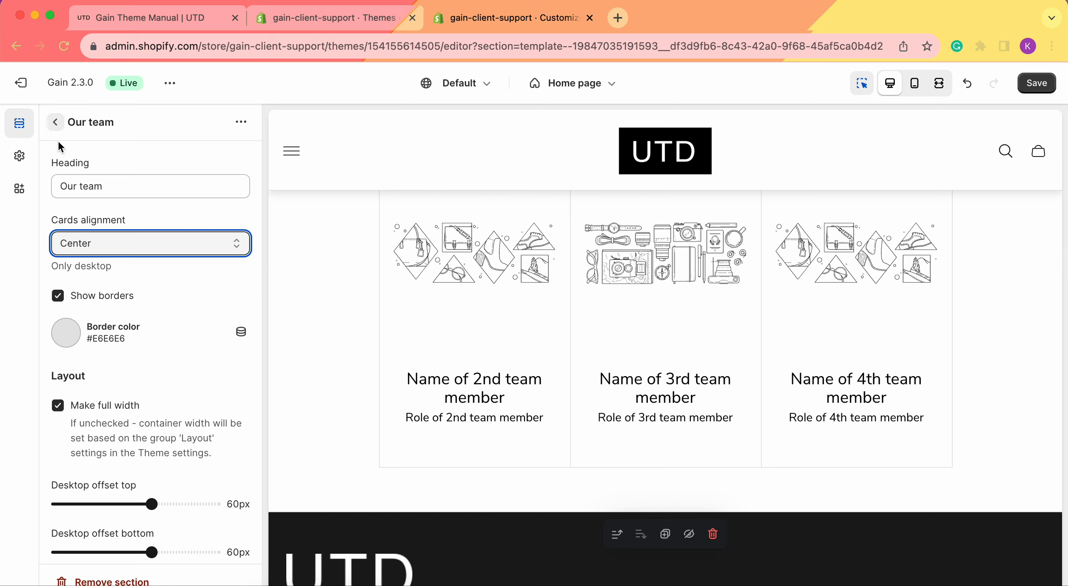
Step: Set the Our team cards alignment back to Left and show the first card again
left_click(106, 248)
left_click(88, 229)
left_click(55, 122)
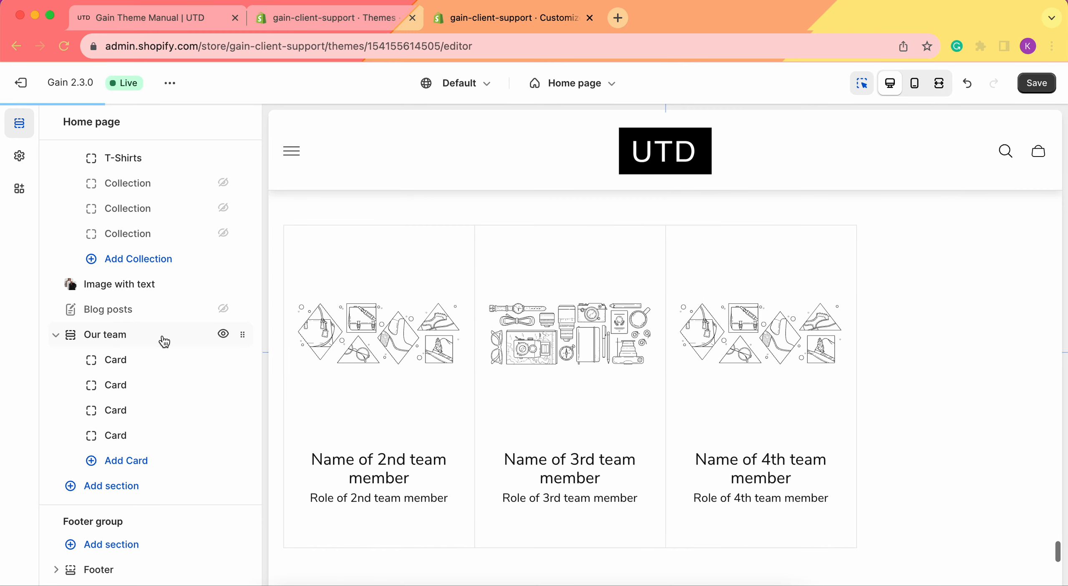
left_click(221, 360)
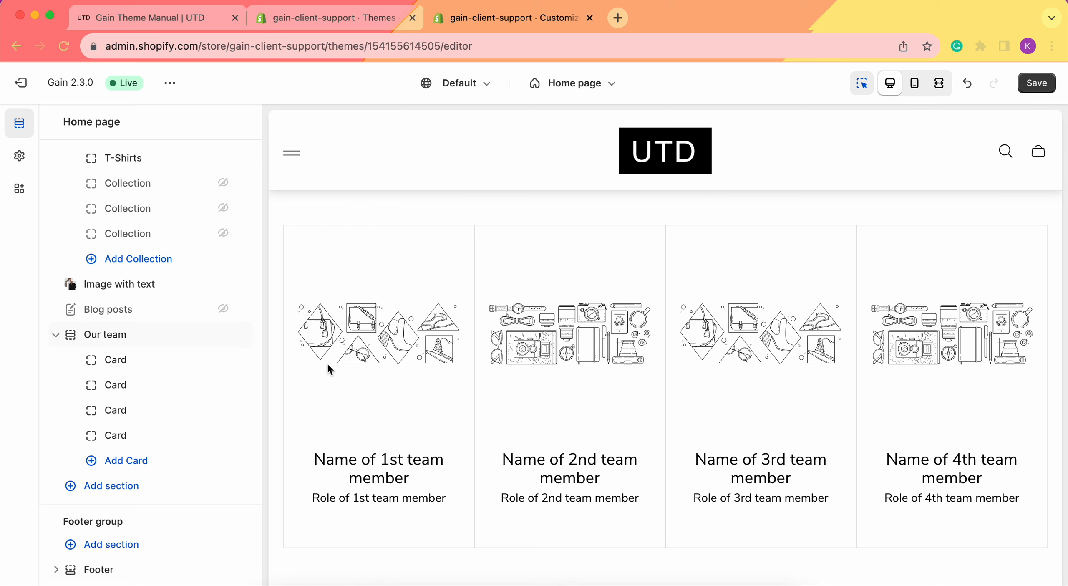
Step: Set the border color of the Our team section to green #81B154 and turn off Show borders
left_click(138, 336)
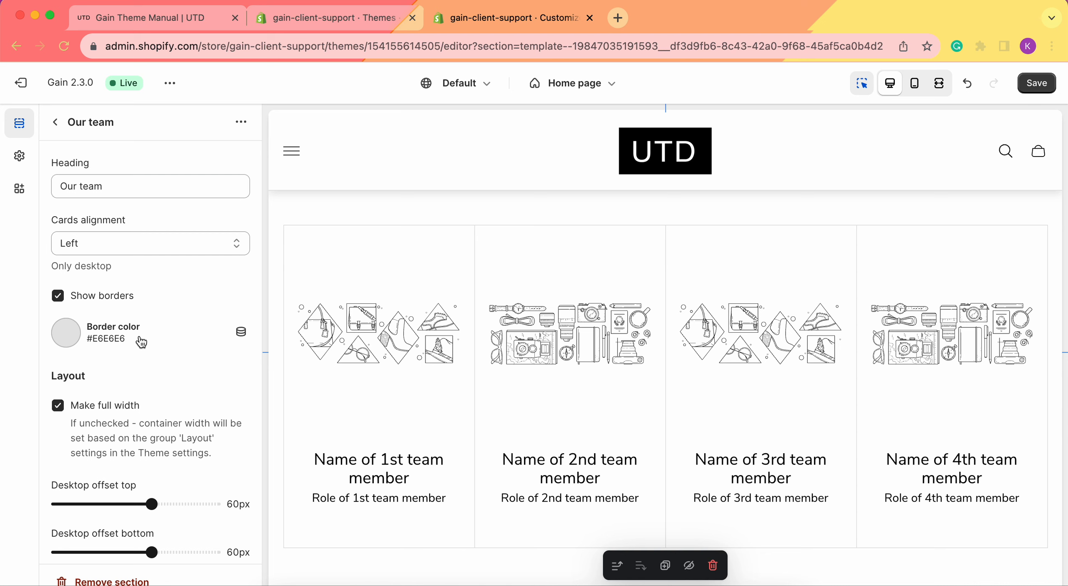
scroll(403, 371, "down", 1)
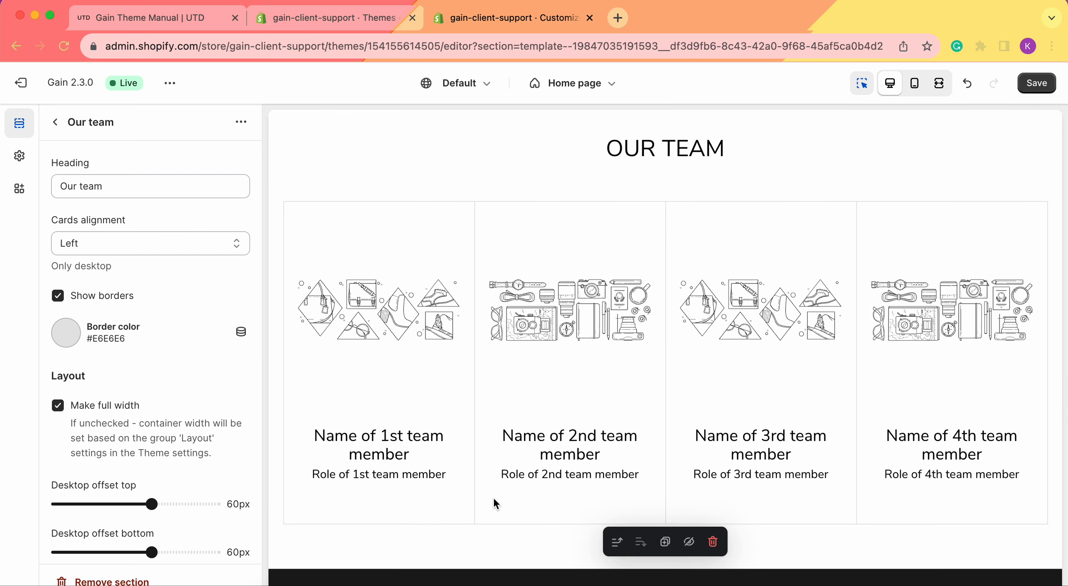
left_click(66, 333)
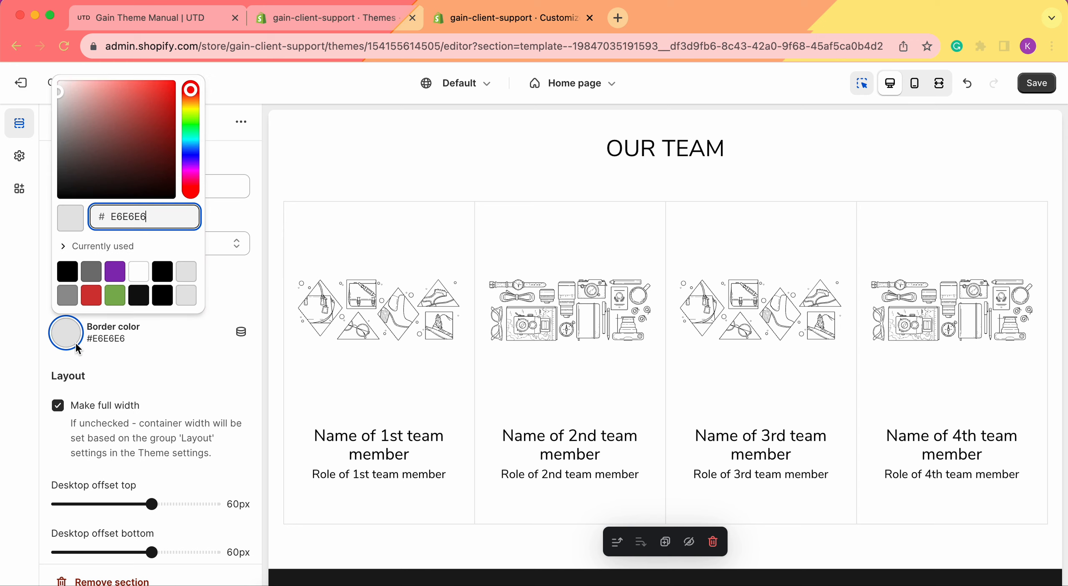
left_click(116, 295)
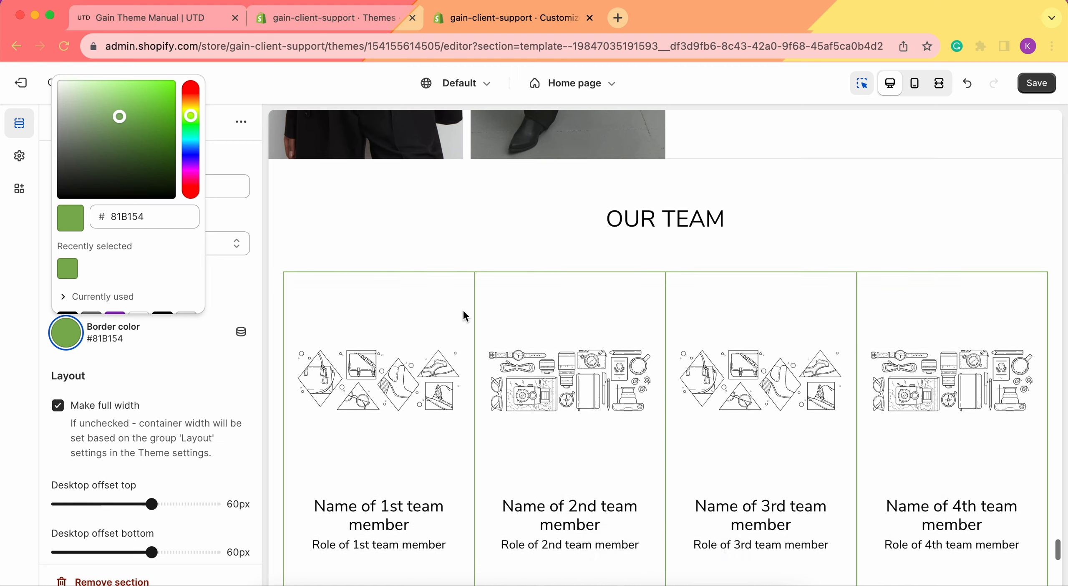
left_click(31, 339)
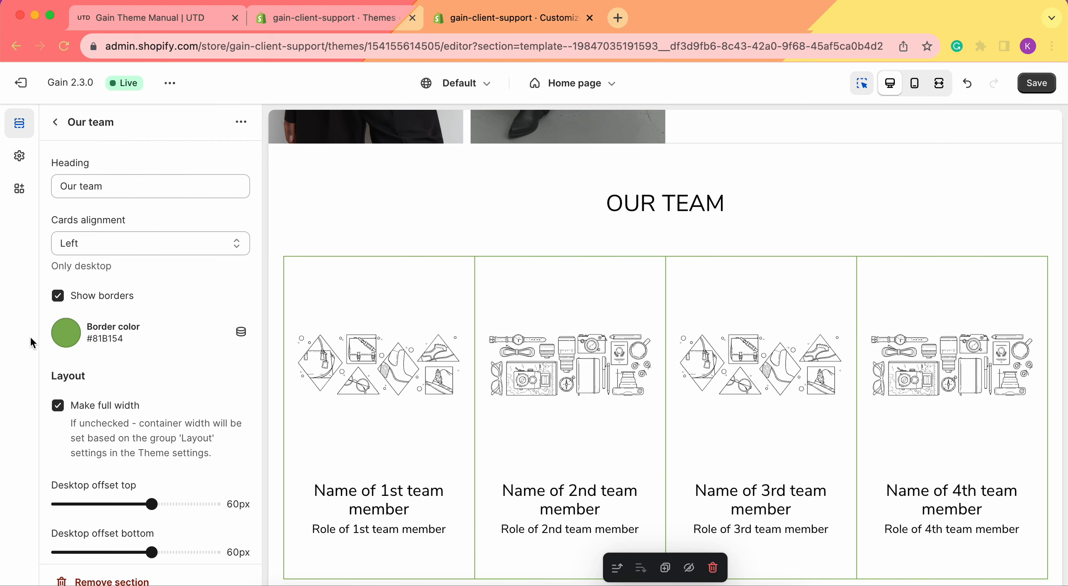
left_click(60, 297)
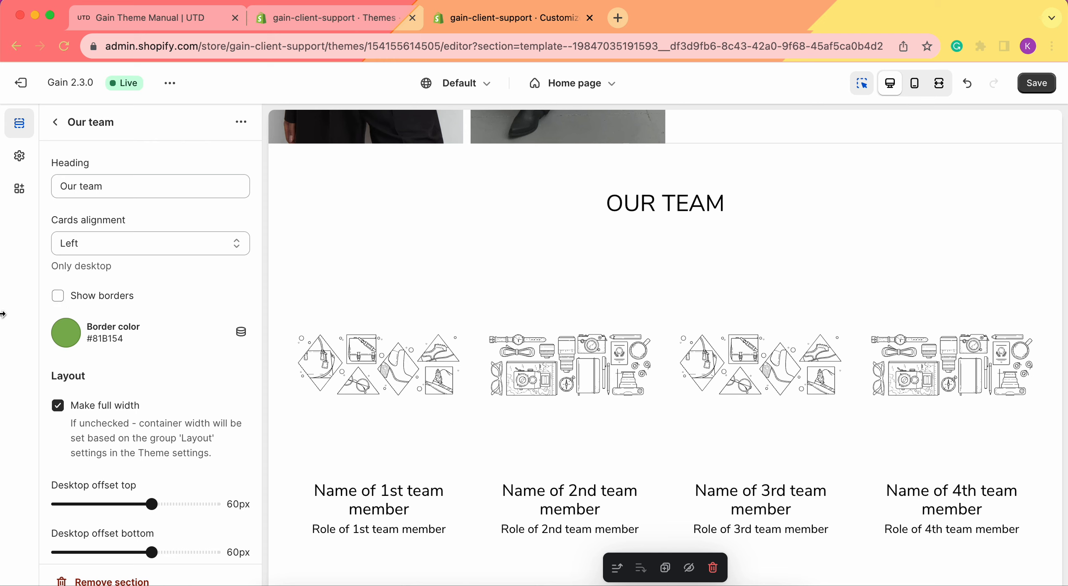
Step: Examine the container width options in the theme-wide layout settings and return to the Our team section settings
scroll(117, 351, "down", 5)
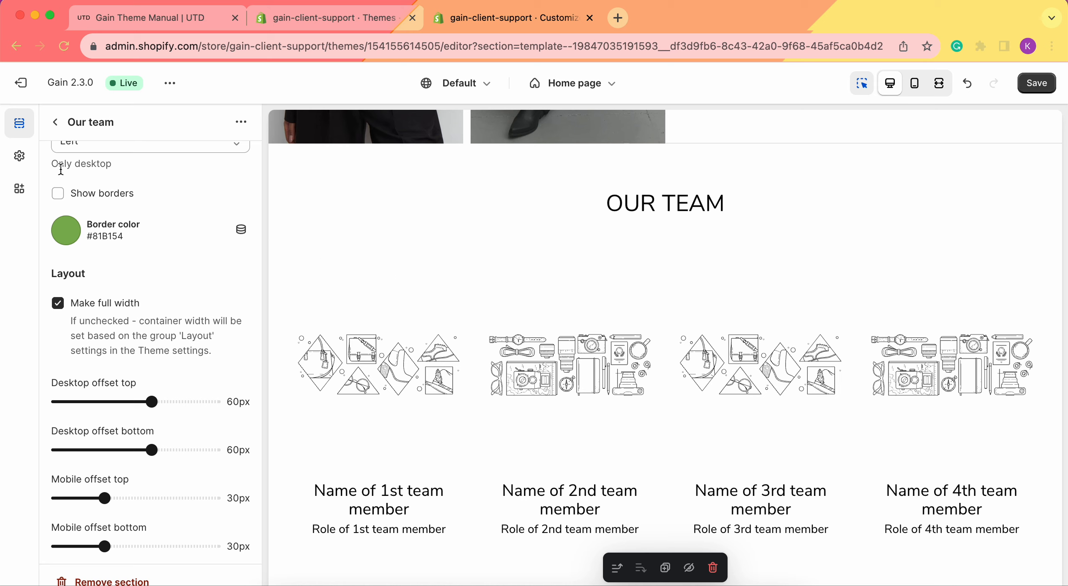
left_click(20, 158)
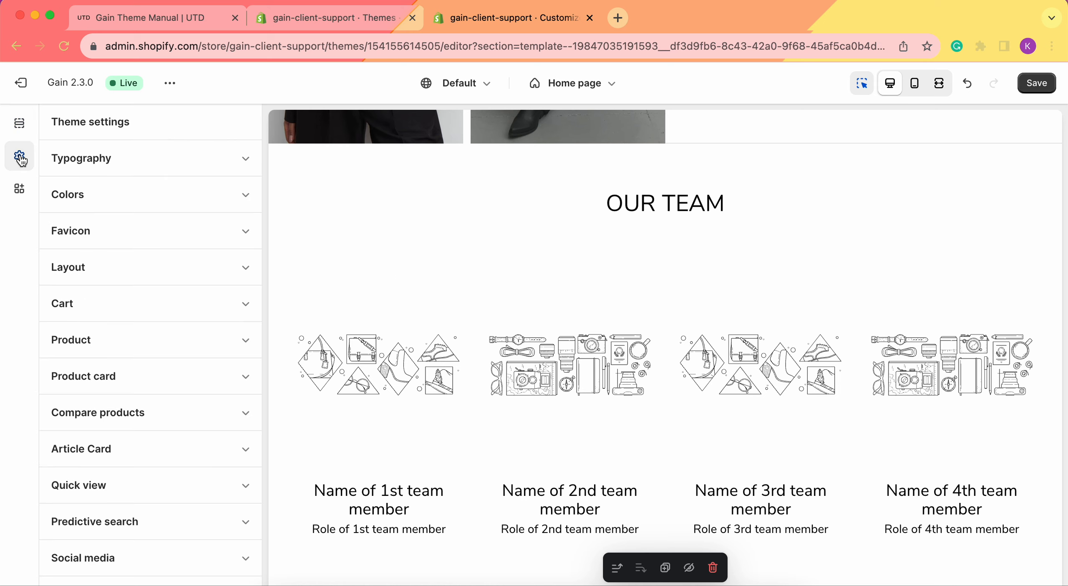
left_click(148, 265)
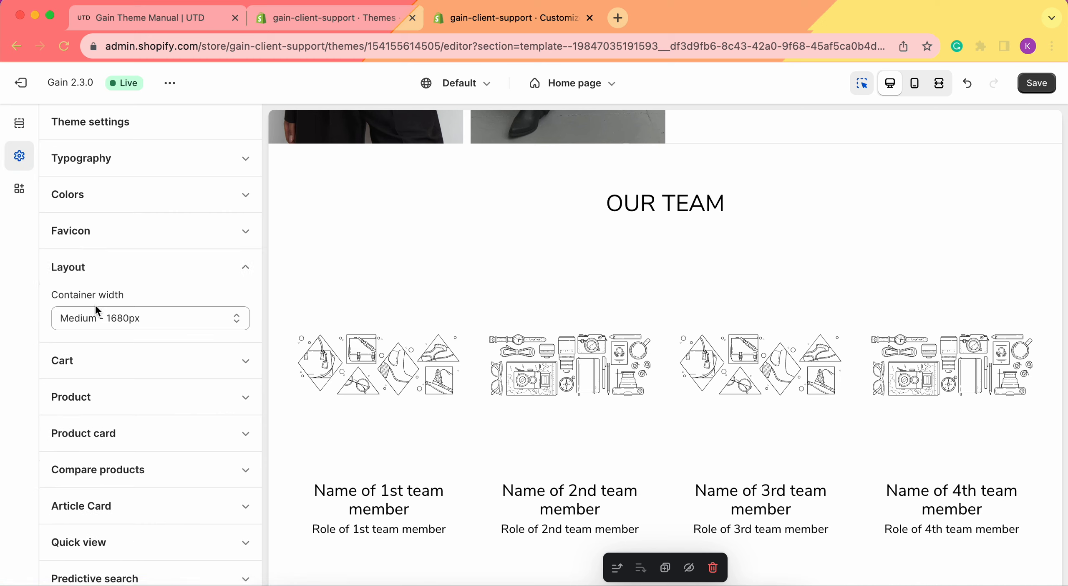
left_click(169, 326)
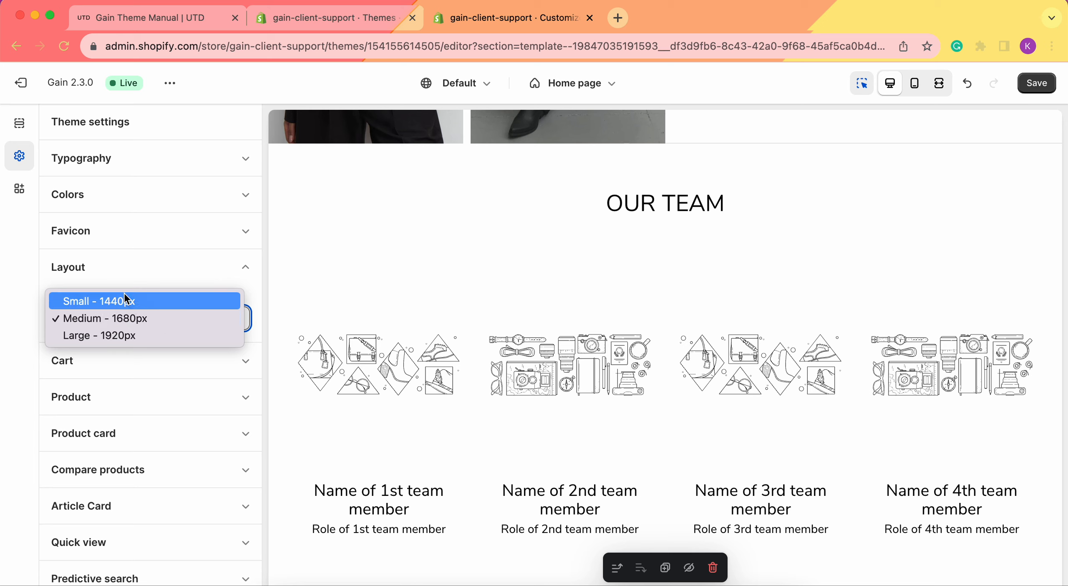
left_click(26, 129)
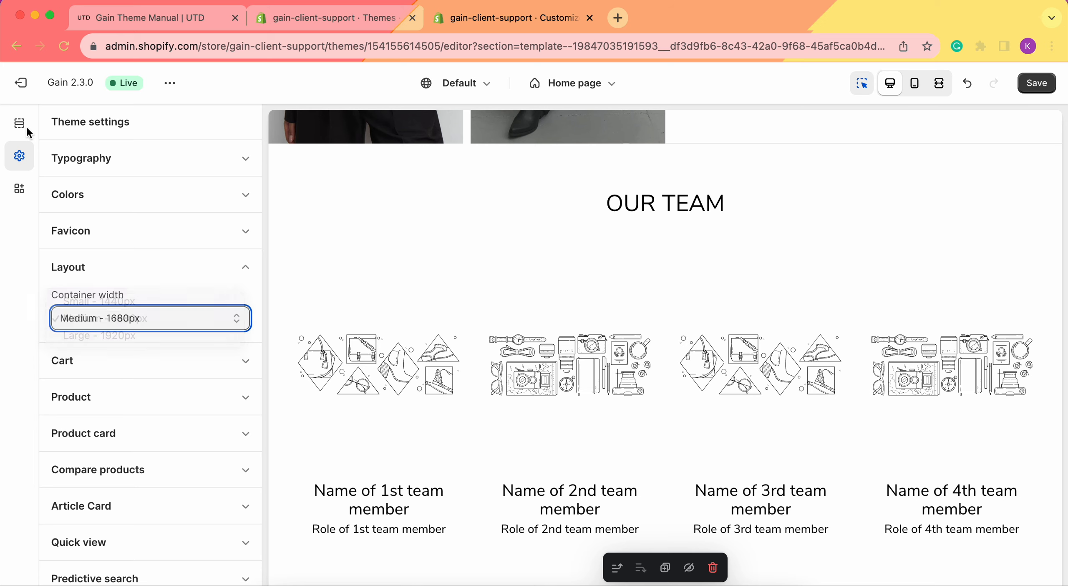
left_click(26, 130)
scroll(56, 358, "down", 3)
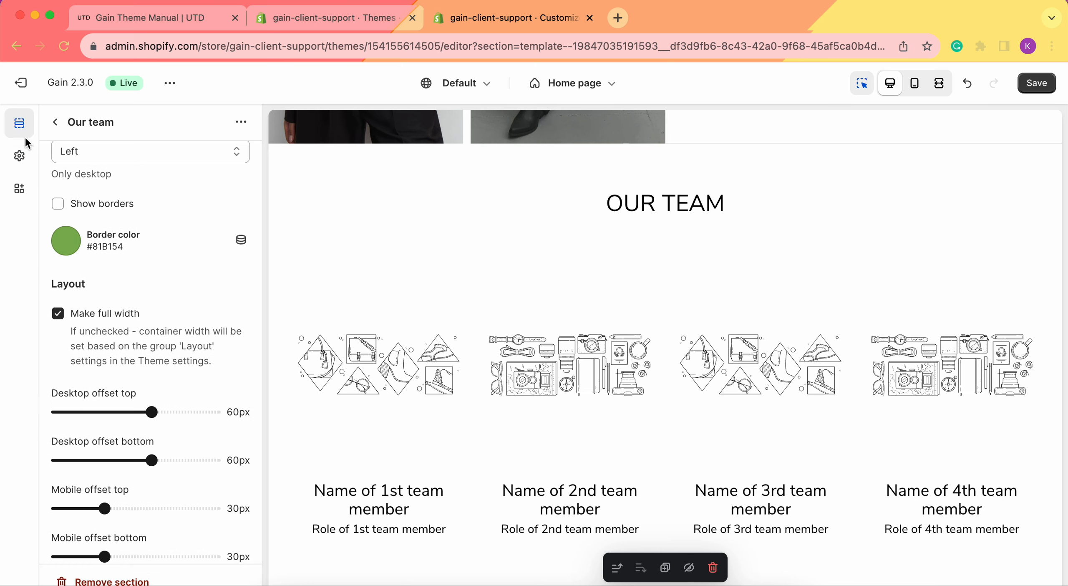
left_click(19, 156)
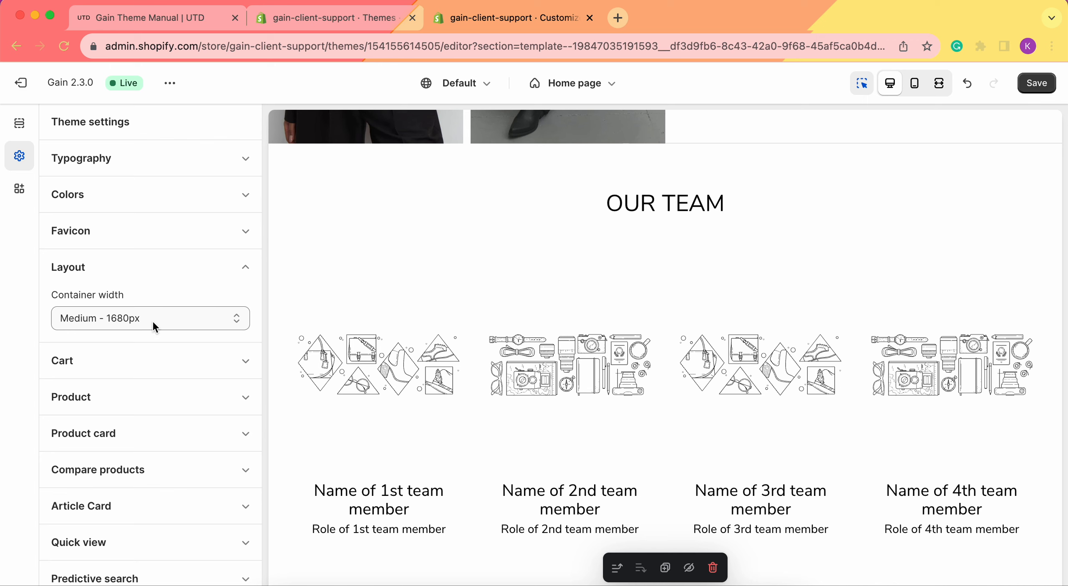
left_click(19, 123)
Step: Try a desktop top offset of 81px for the Our team section and reduce it to 0px
scroll(146, 376, "down", 2)
scroll(147, 376, "down", 3)
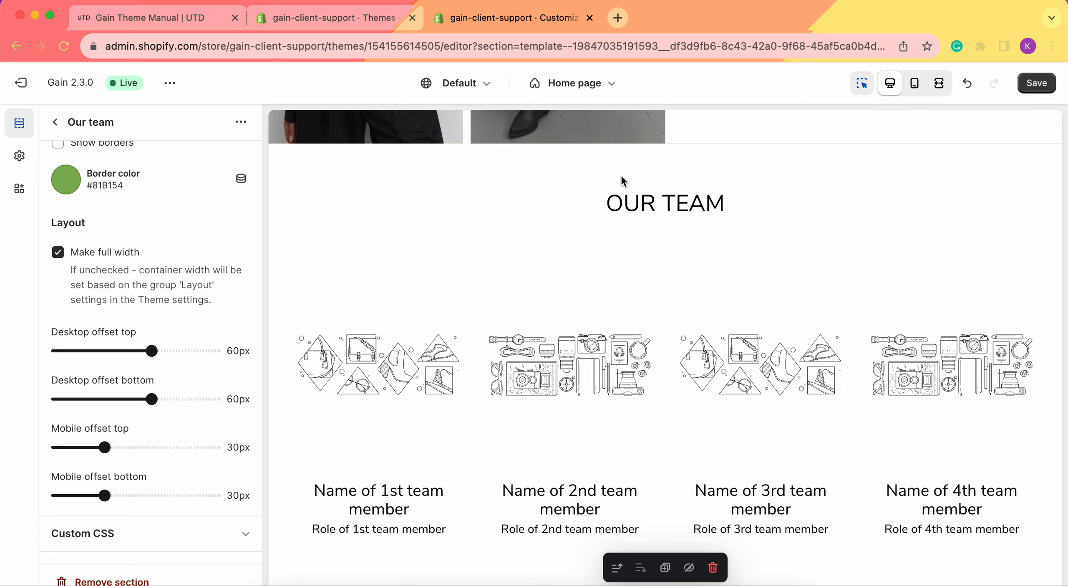
scroll(613, 275, "down", 3)
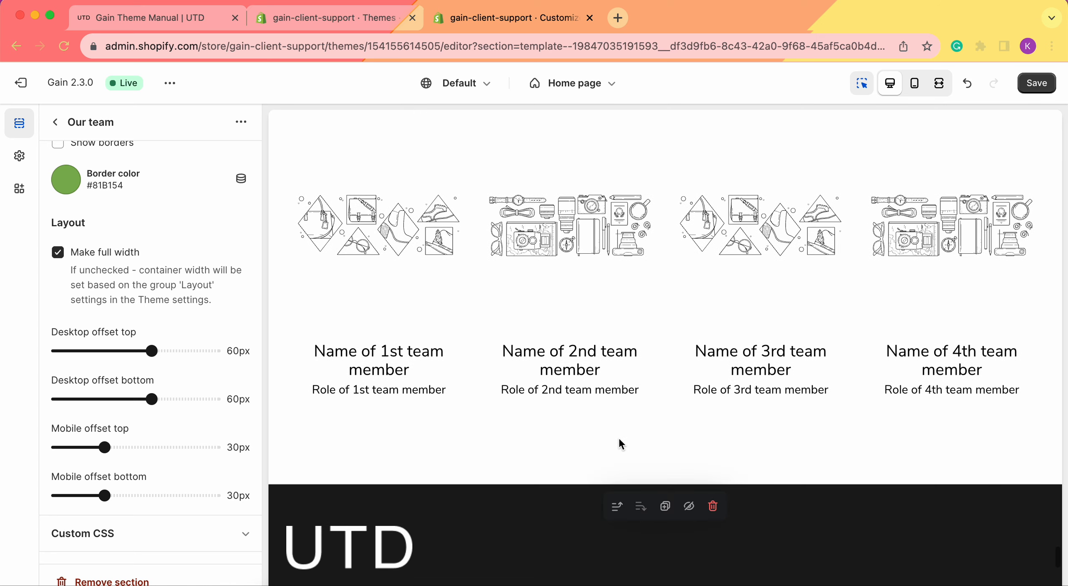
left_click_drag(151, 350, 185, 351)
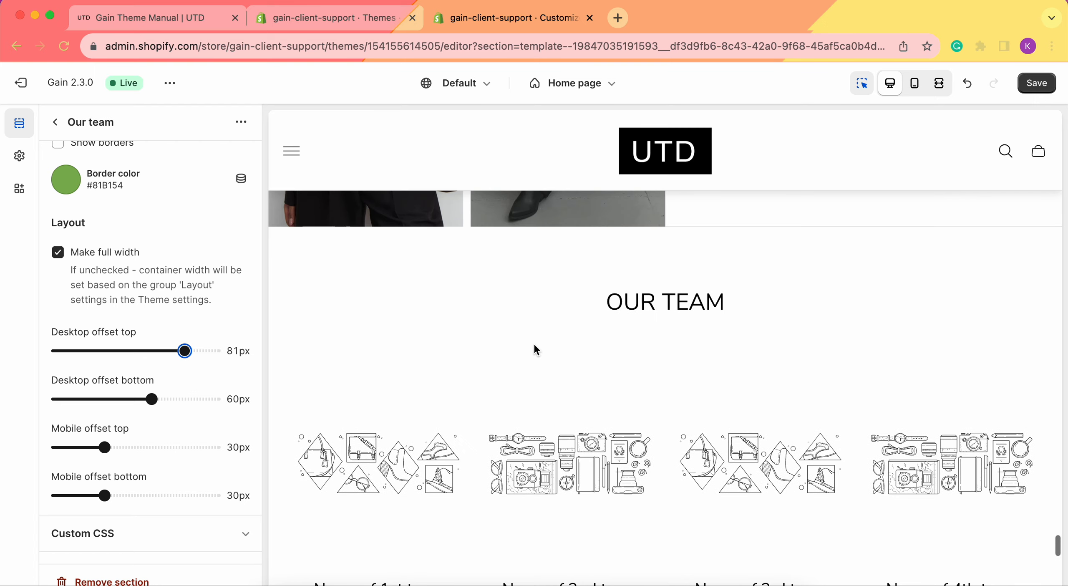
left_click(179, 348)
left_click_drag(179, 349, 6, 354)
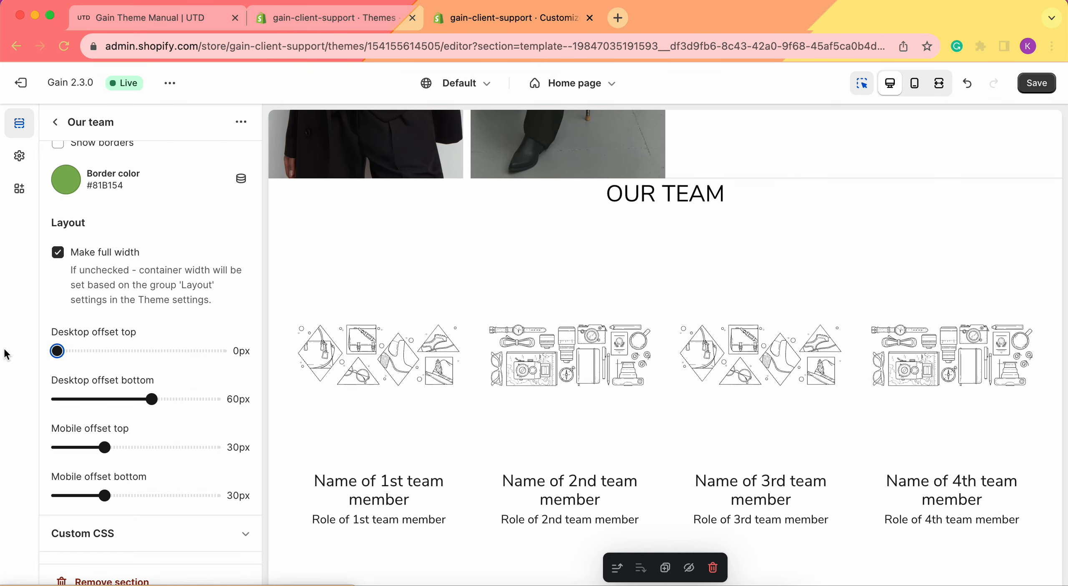
Step: Try a desktop bottom offset of 0px for the Our team section, and set the bottom offset to 59px and top offset to 46px
left_click_drag(152, 399, 6, 400)
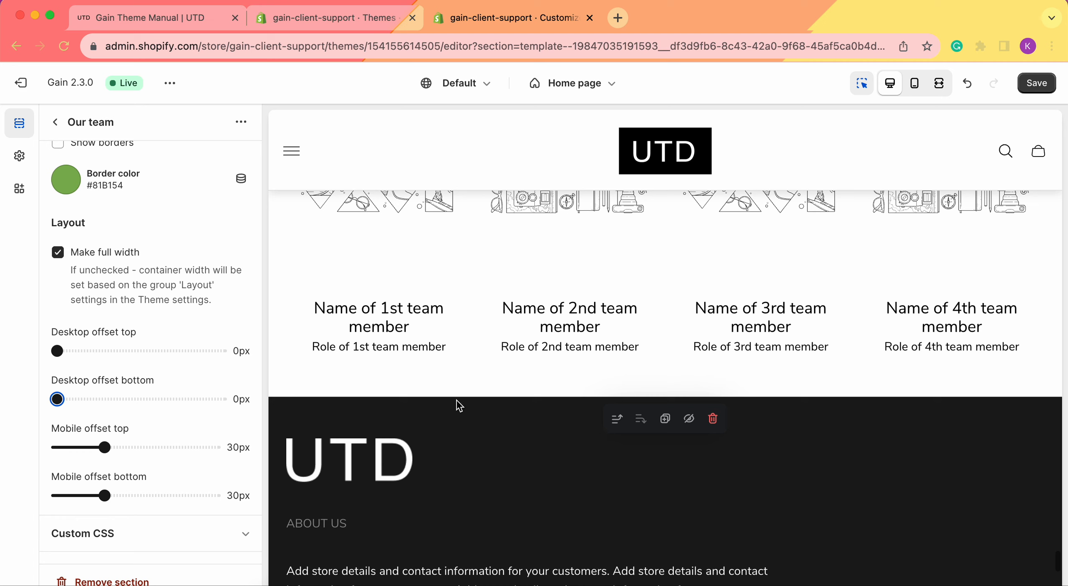
left_click_drag(64, 402, 150, 399)
left_click_drag(59, 350, 128, 352)
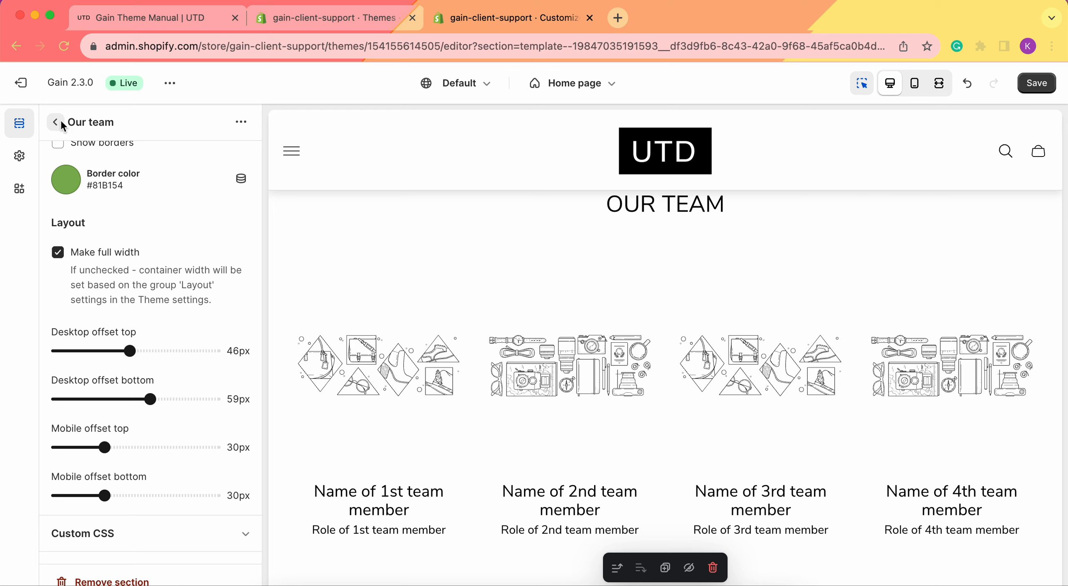
Step: Assign the library image photo-14_1 to the first card of the Our team section
left_click(55, 122)
scroll(115, 401, "down", 10)
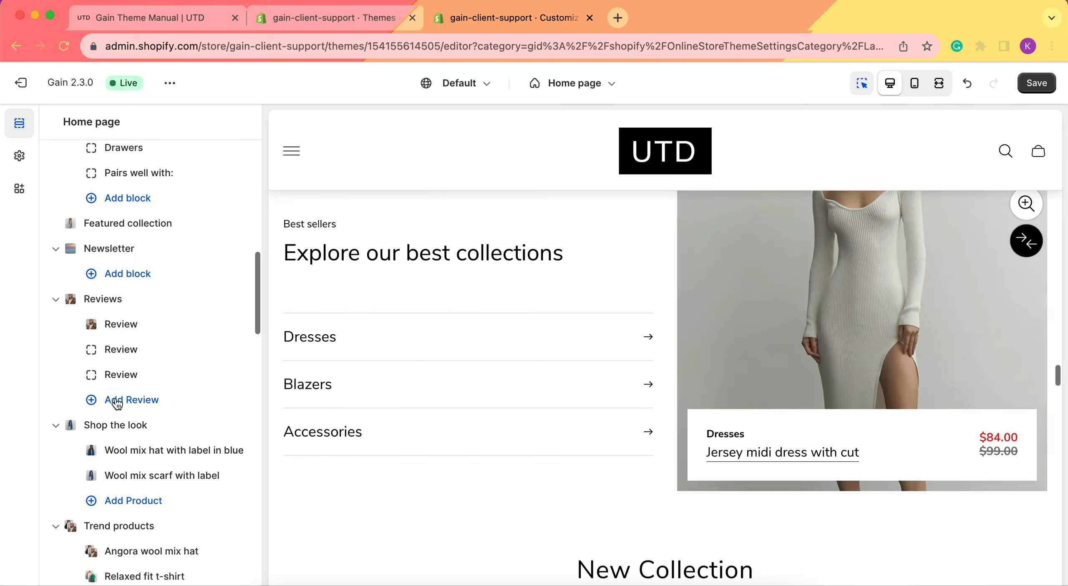
scroll(118, 404, "down", 10)
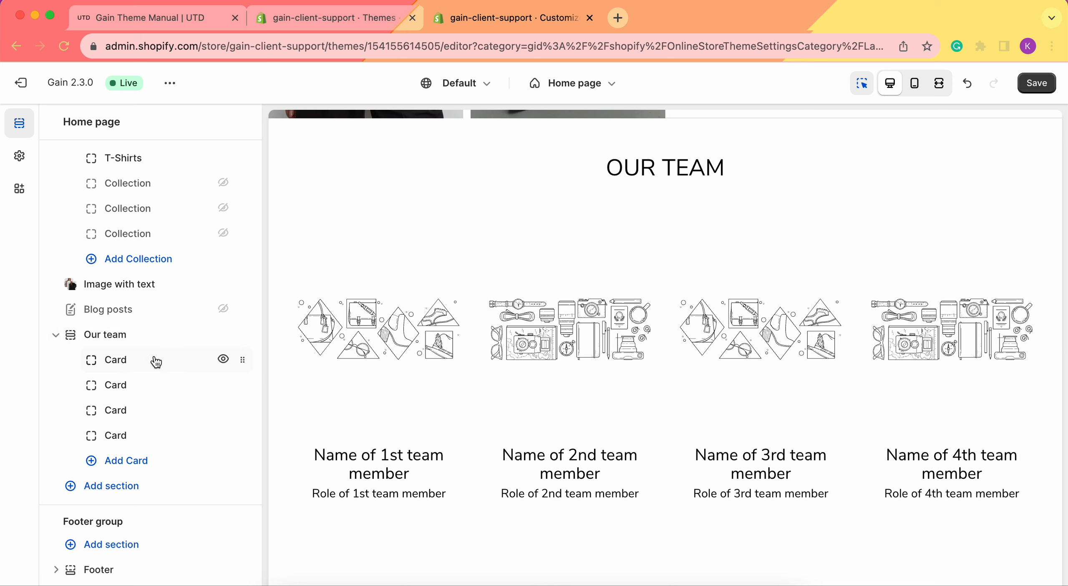
left_click(130, 361)
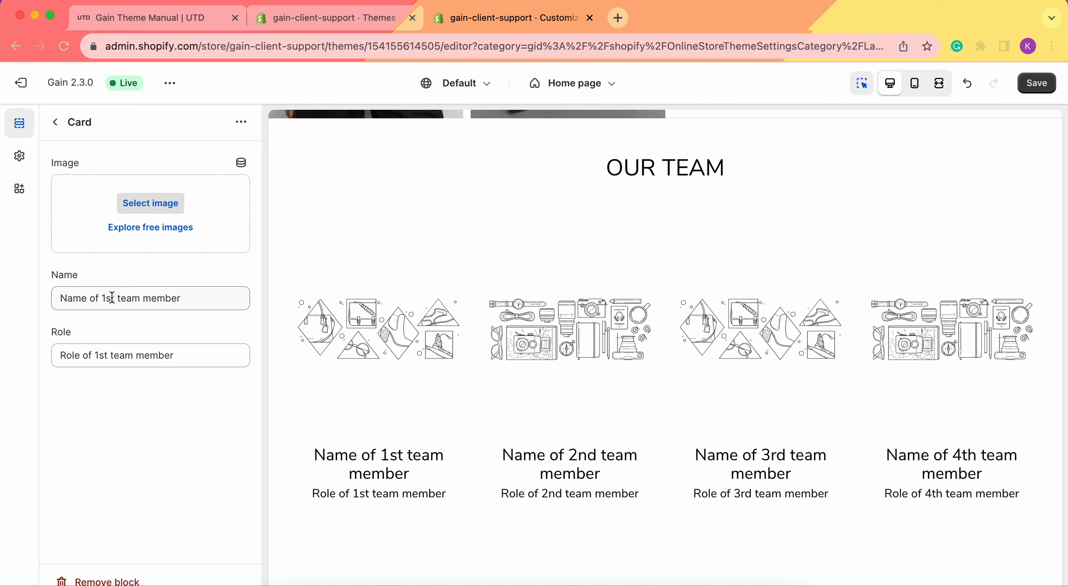
left_click(152, 204)
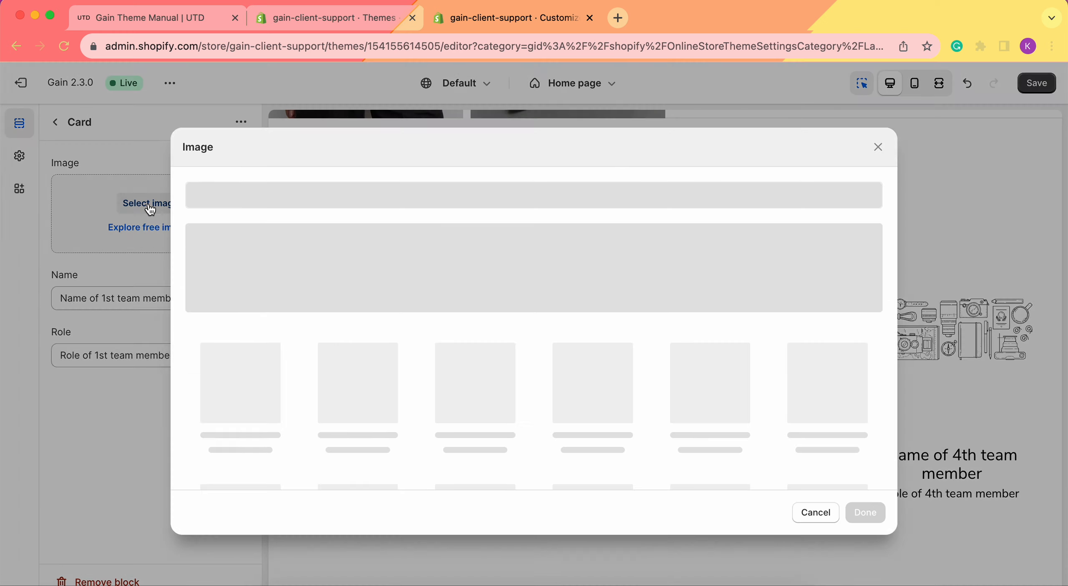
scroll(537, 350, "down", 2)
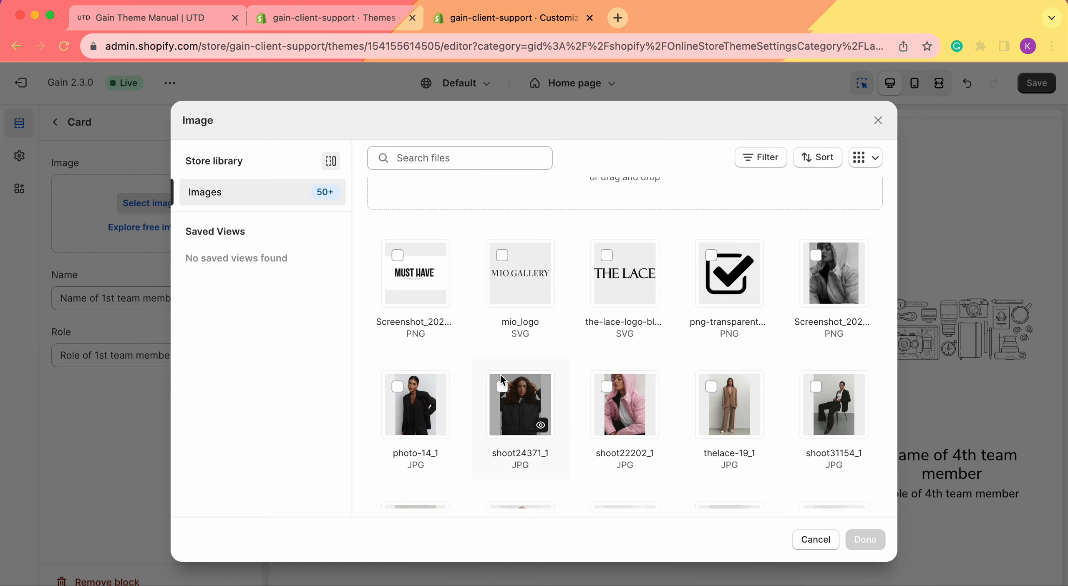
left_click(396, 386)
left_click(866, 540)
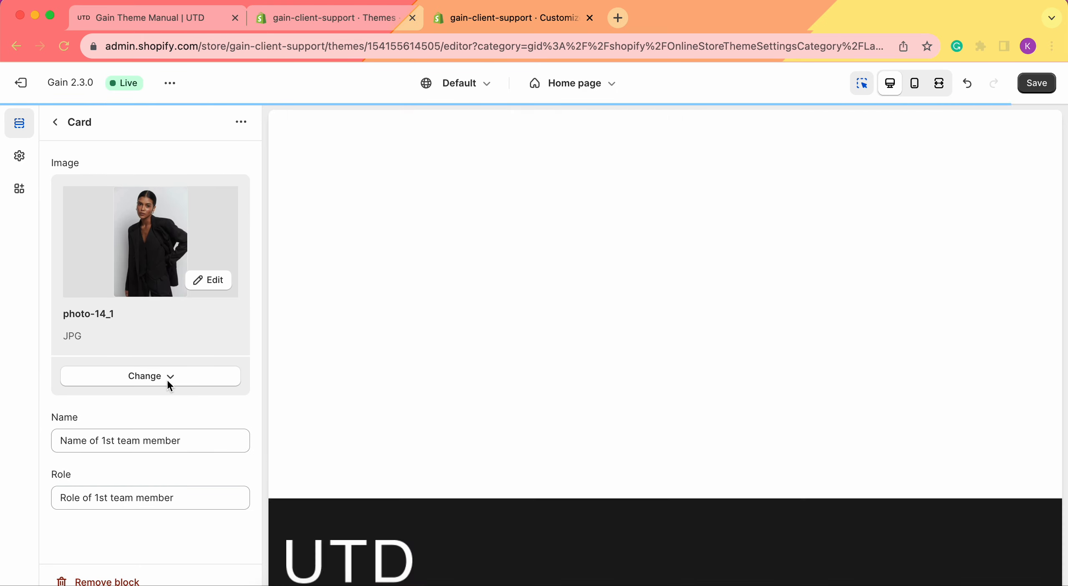
Step: Replace the first card's name with the team member's first name and set the role to Customer support agent
left_click(153, 436)
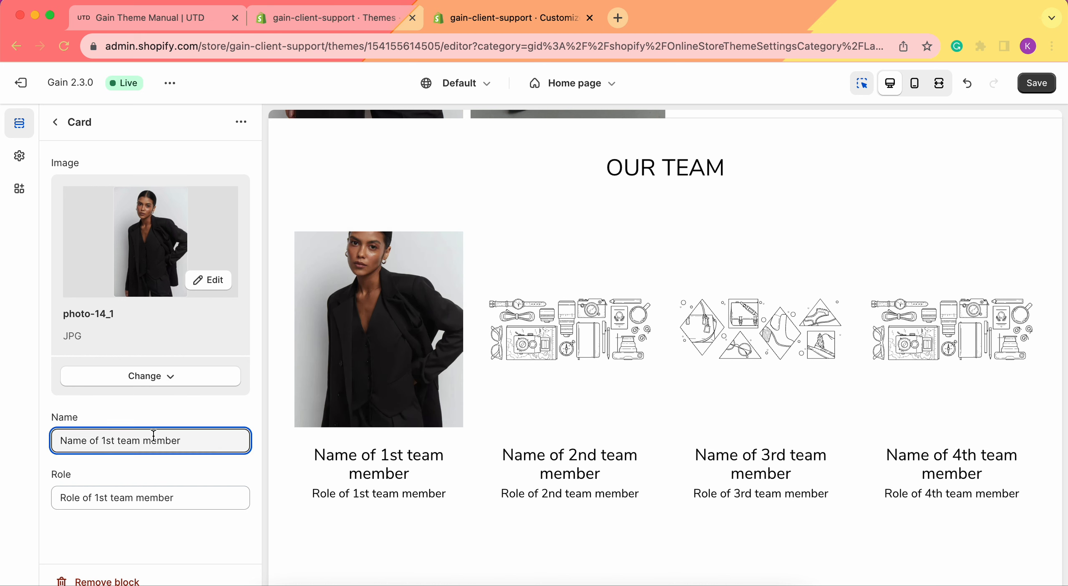
triple_click(153, 436)
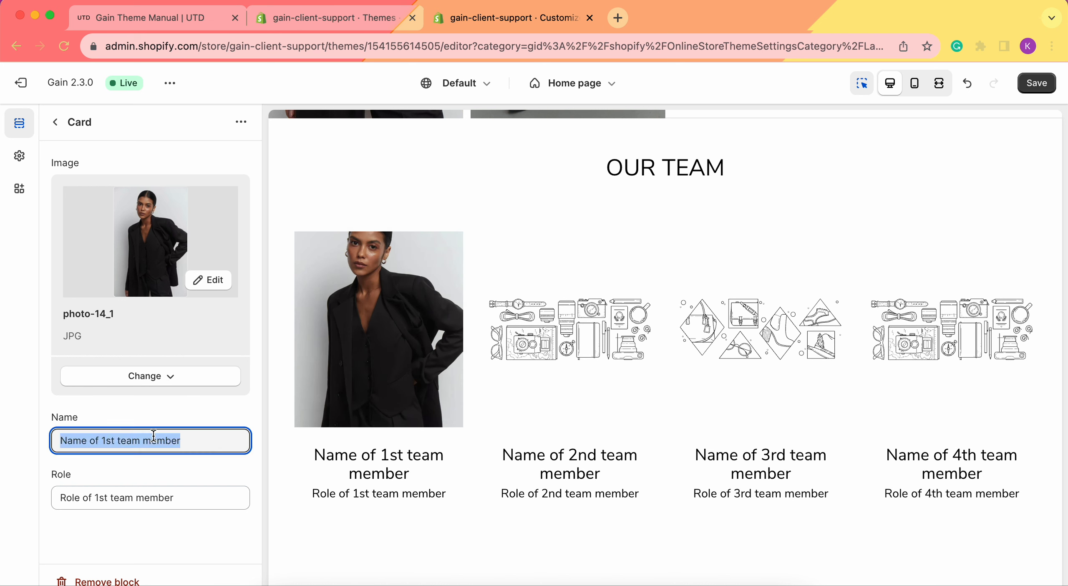
type("Kate")
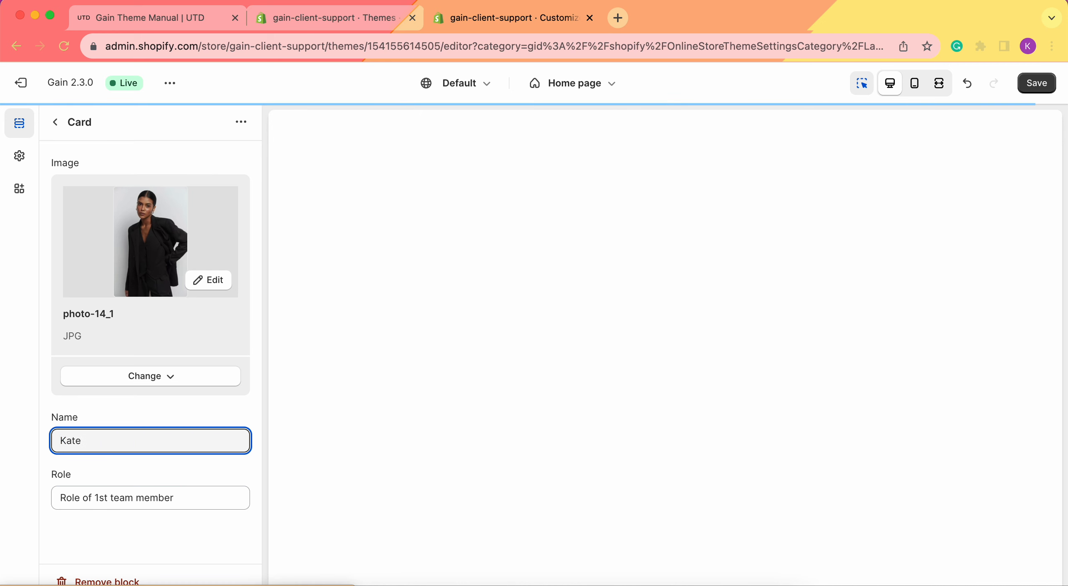
triple_click(165, 485)
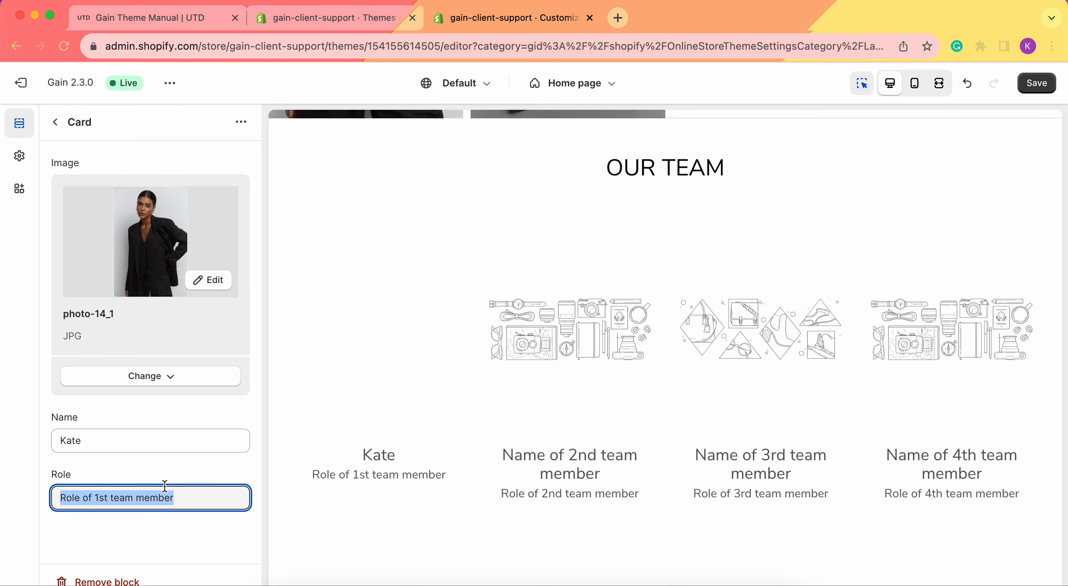
type("Custom")
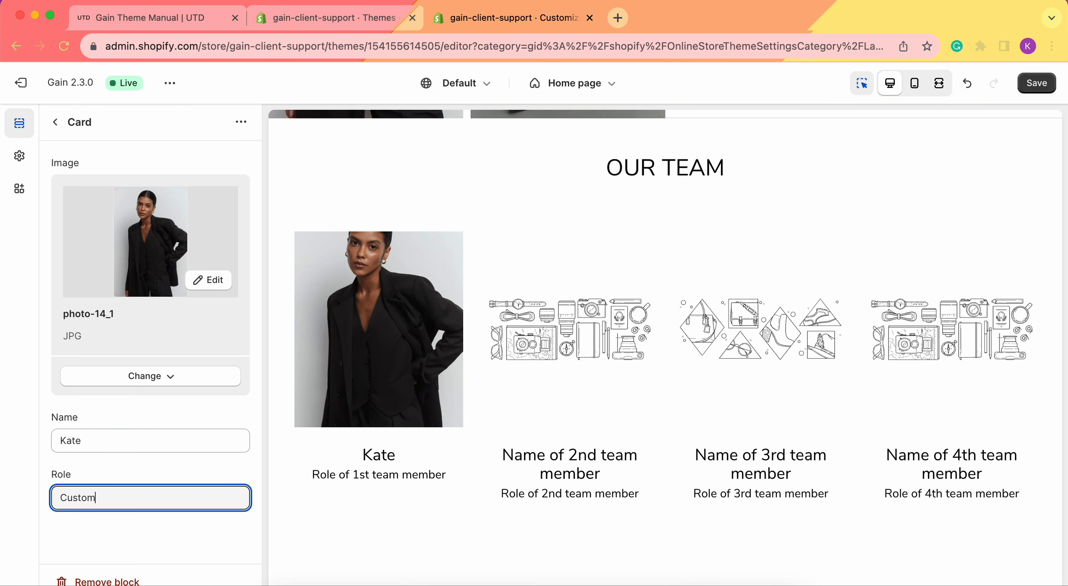
type("er support agent")
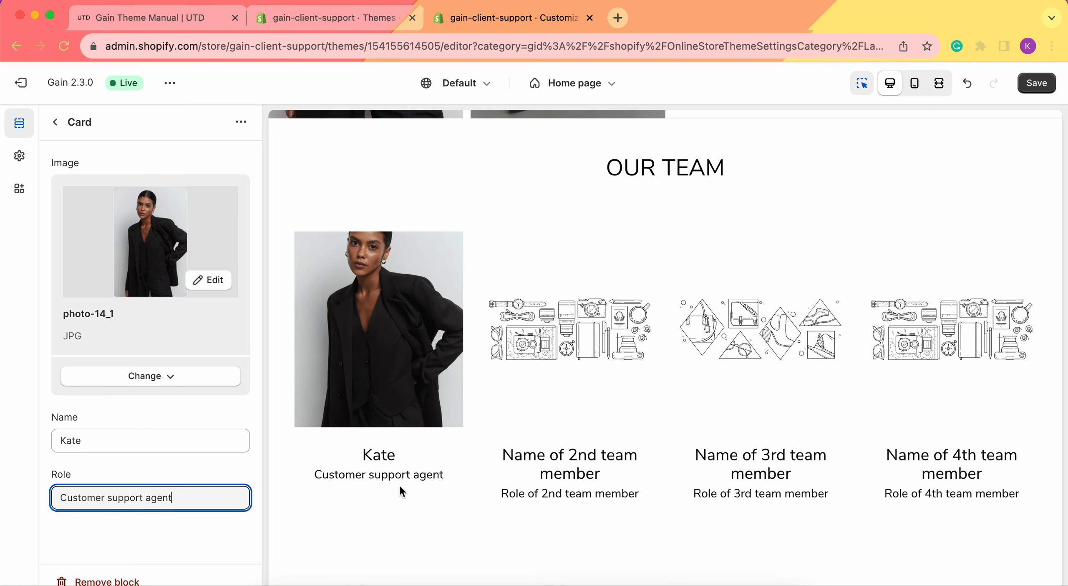
Step: Assign the library image thelace-19_1 to the second card of the Our team section
left_click(55, 130)
left_click(59, 151)
left_click(56, 130)
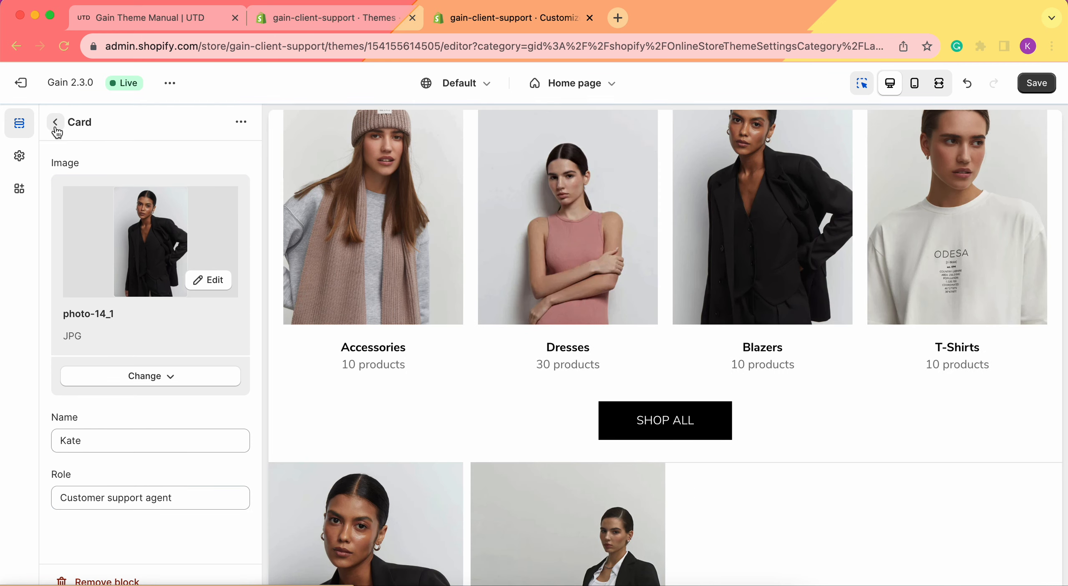
left_click(56, 129)
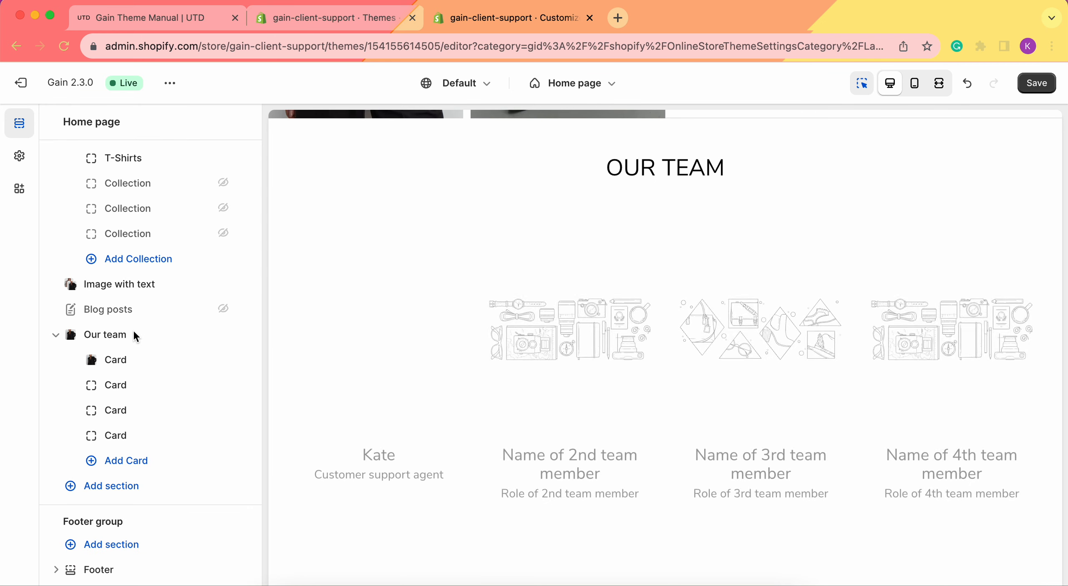
left_click(133, 384)
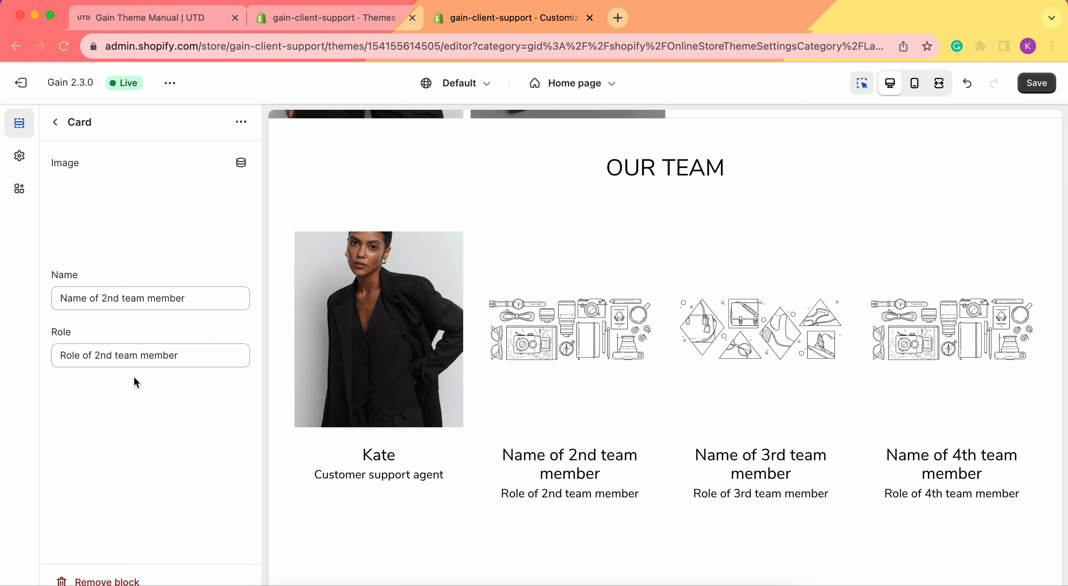
left_click(163, 204)
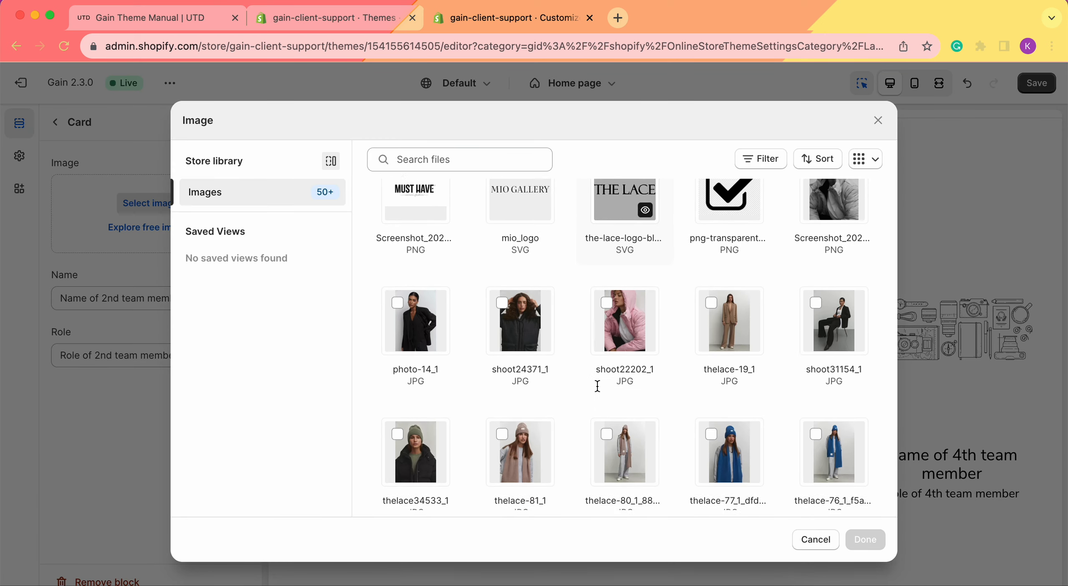
scroll(597, 383, "down", 3)
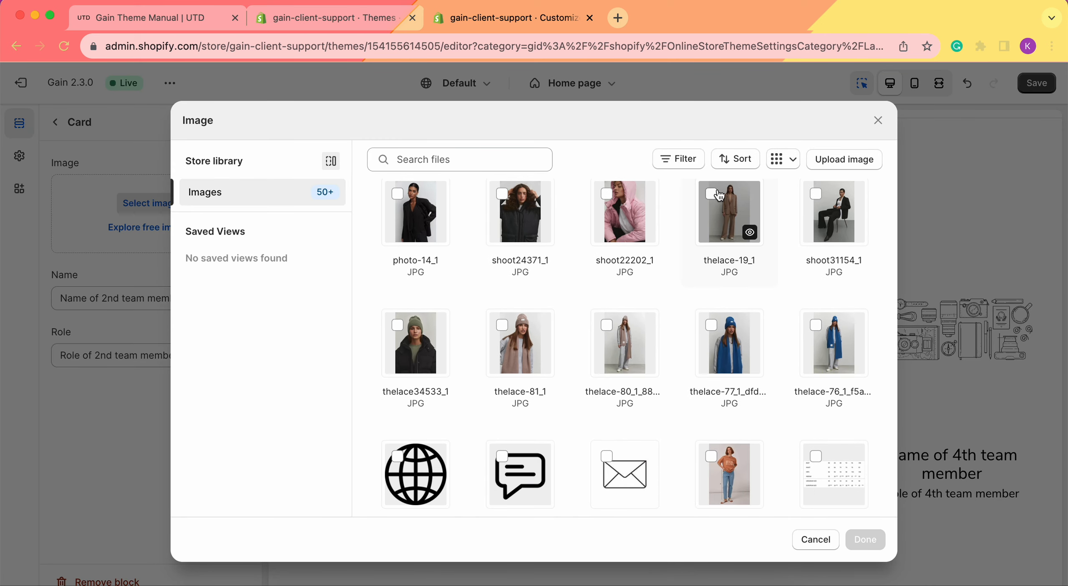
left_click(711, 194)
left_click(865, 539)
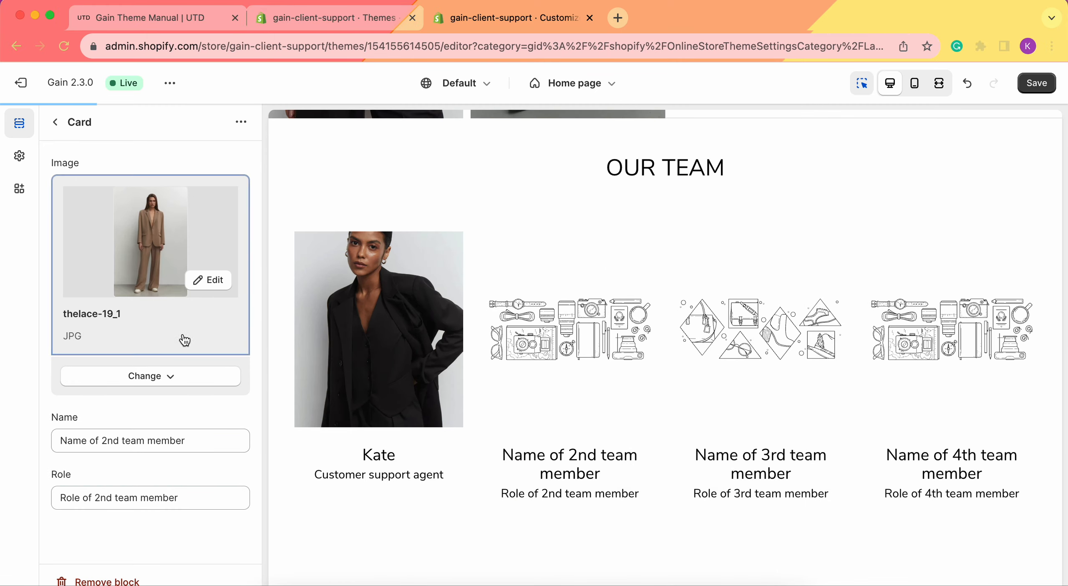
Step: Replace the second card's name with the team member's first name and set the role to Content manager
triple_click(173, 441)
type("Anna")
left_click(192, 496)
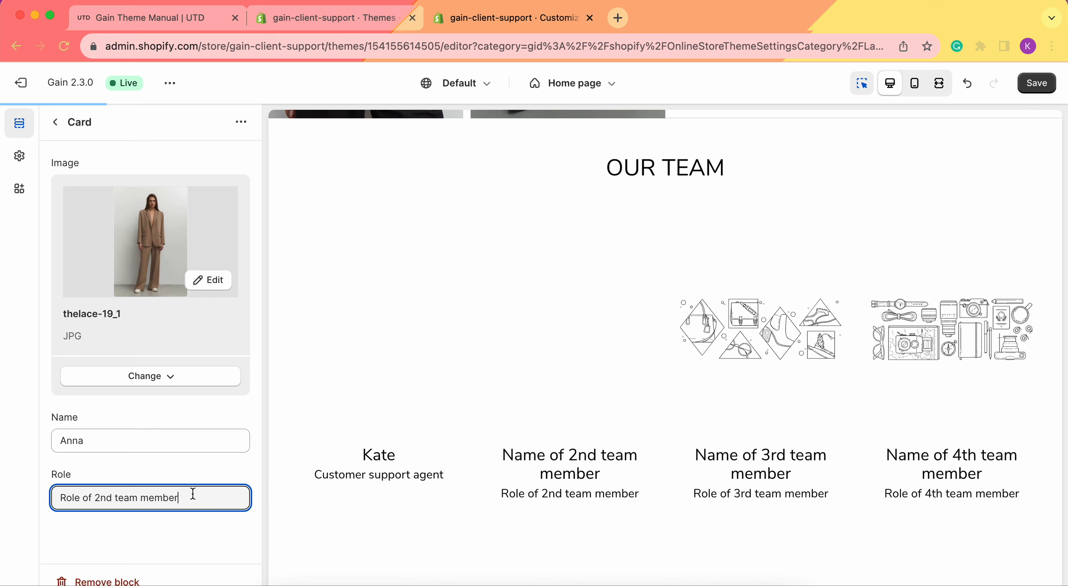
type("Content man")
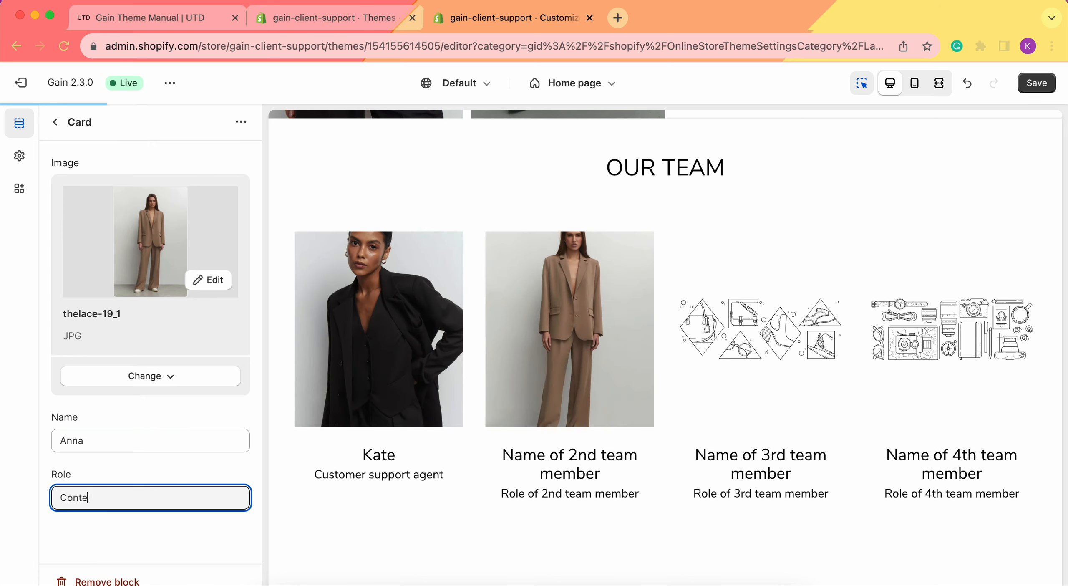
type("ager")
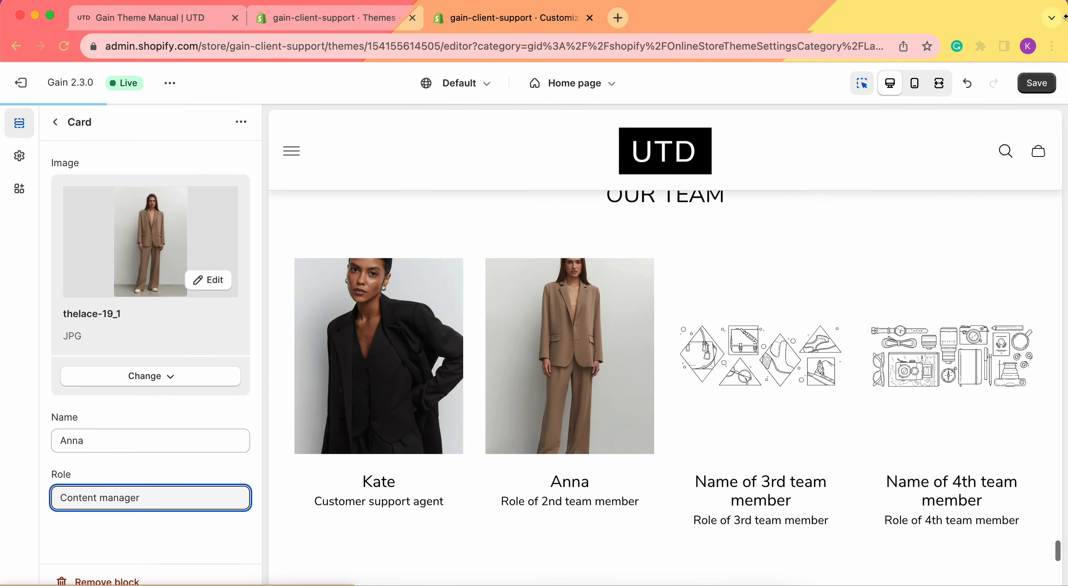
Step: Save the theme changes and check the two completed team cards in the home page preview
left_click(1039, 83)
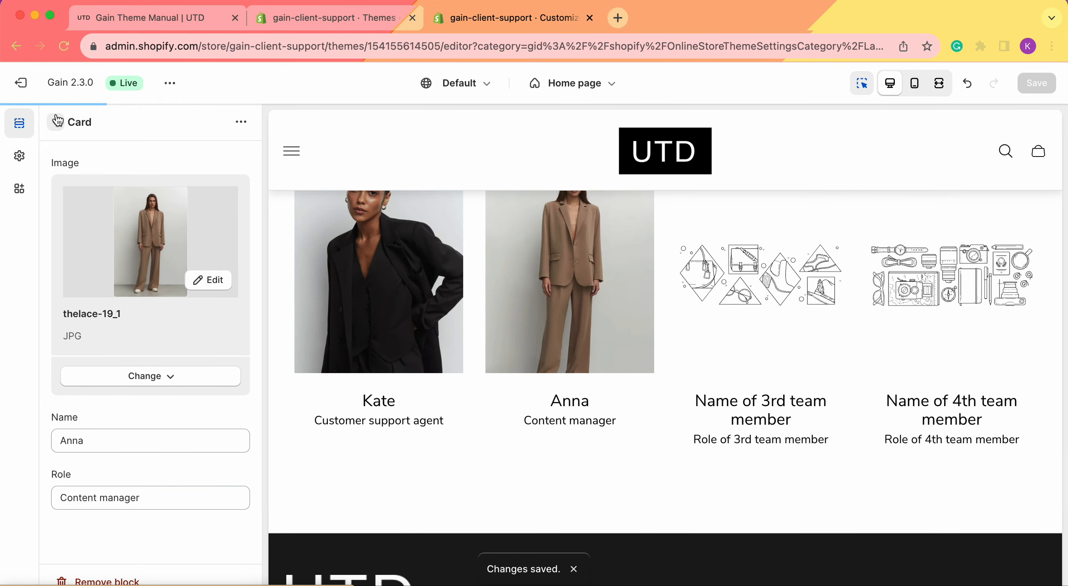
scroll(539, 274, "up", 3)
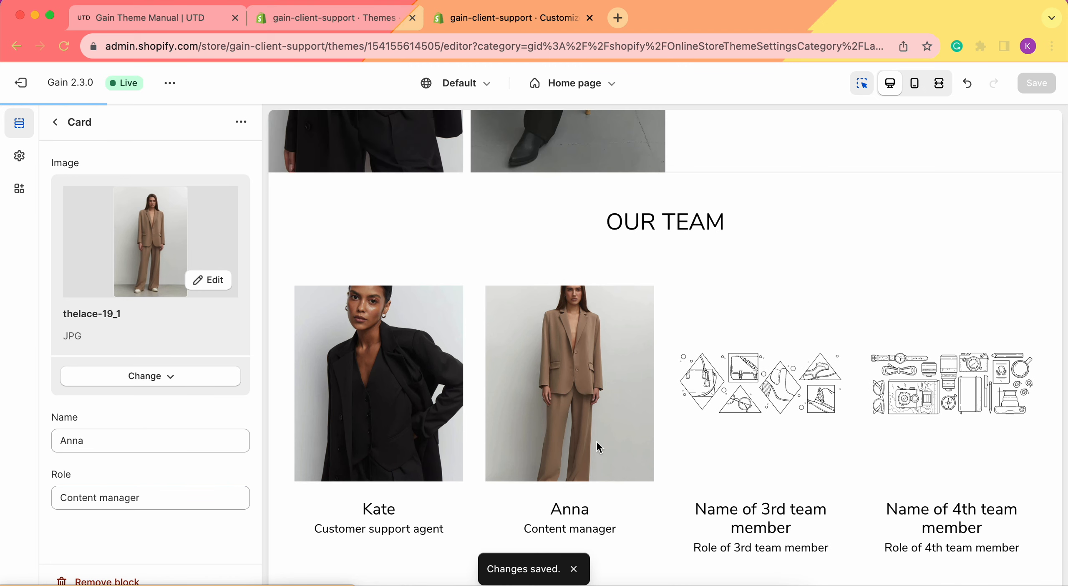
scroll(839, 305, "down", 2)
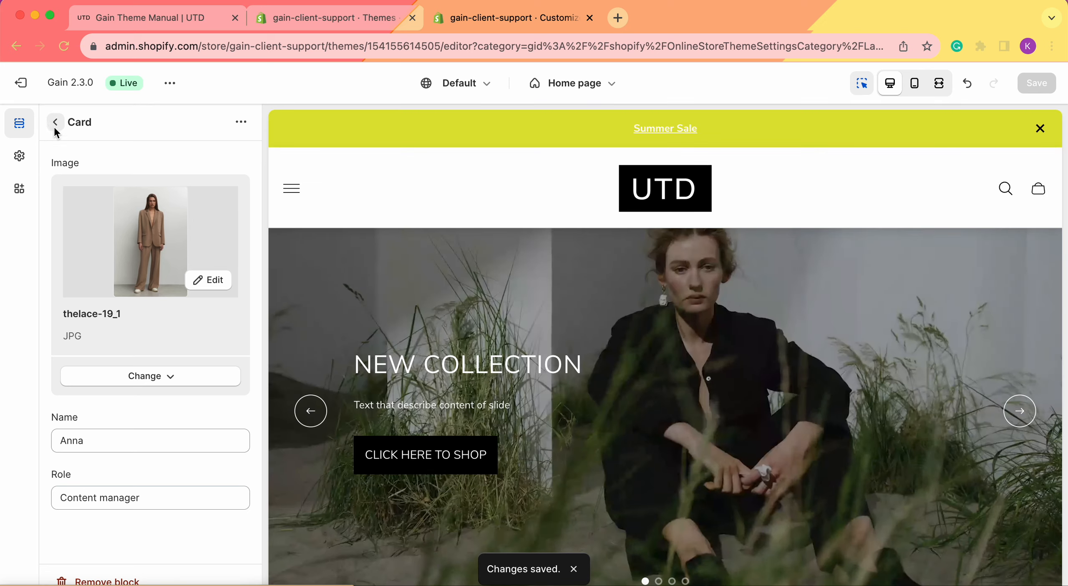
Step: Return to the home page section list and add four more cards to the Our team section
left_click(55, 122)
scroll(495, 418, "down", 20)
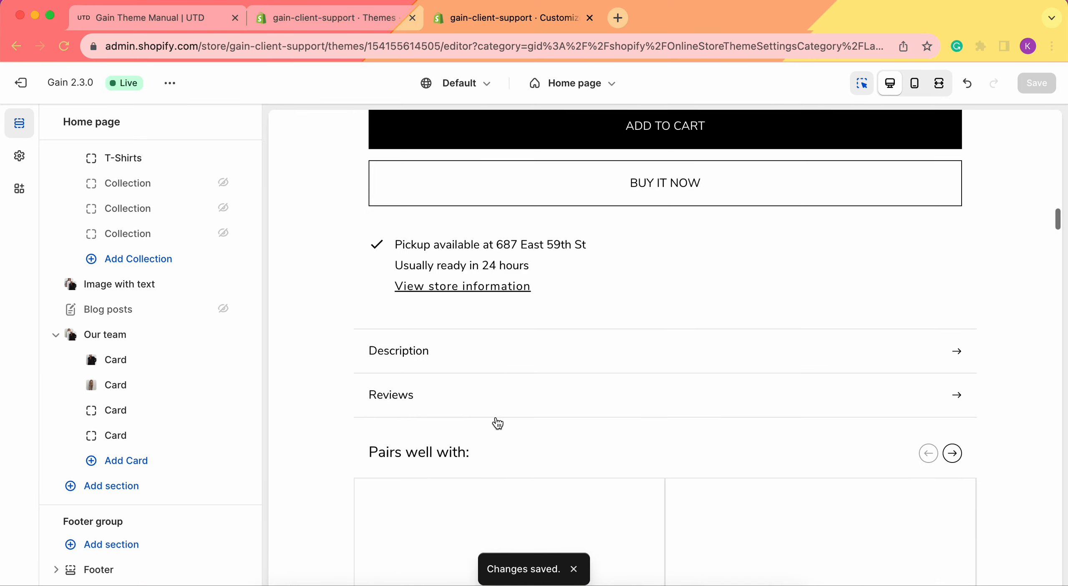
scroll(496, 415, "down", 20)
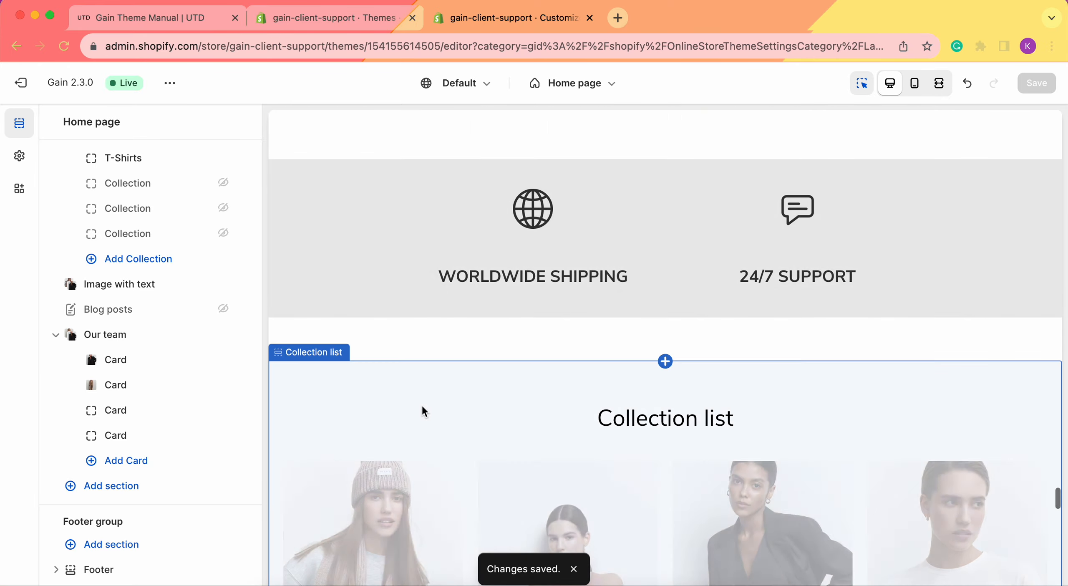
scroll(421, 404, "down", 5)
scroll(494, 312, "up", 5)
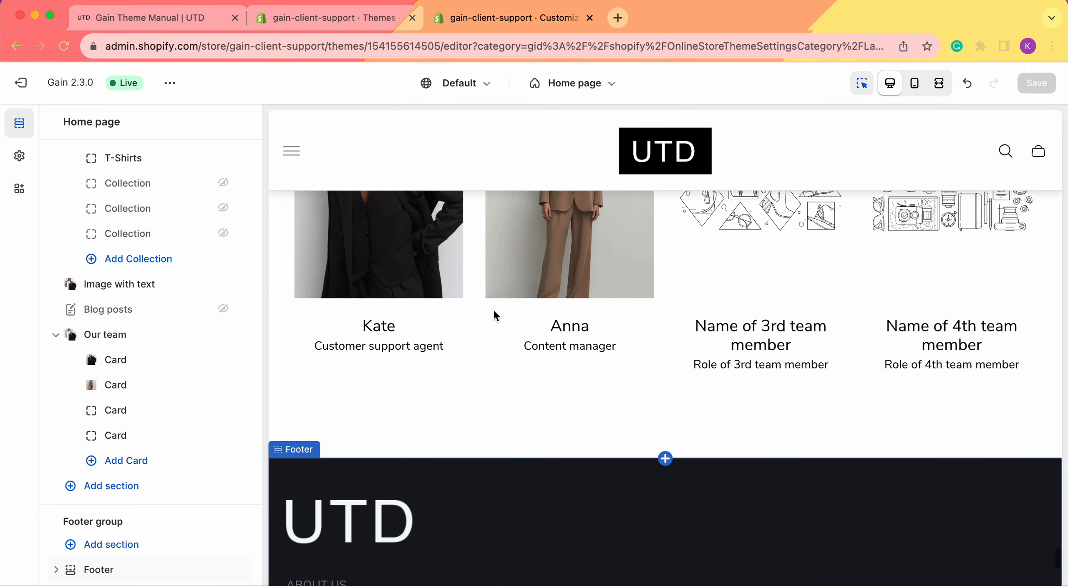
left_click(138, 458)
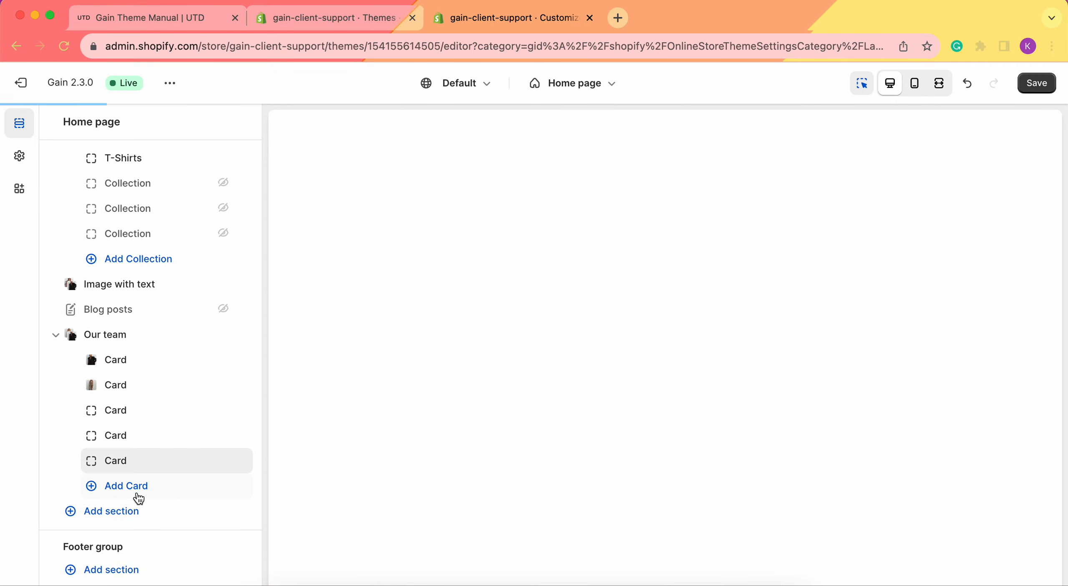
left_click(136, 492)
left_click(131, 472)
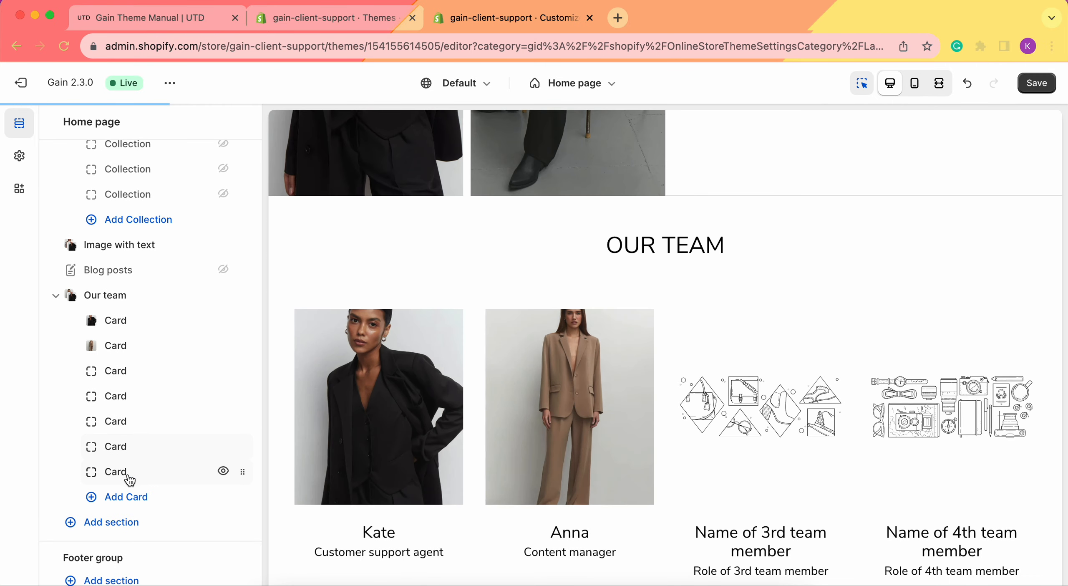
left_click(132, 497)
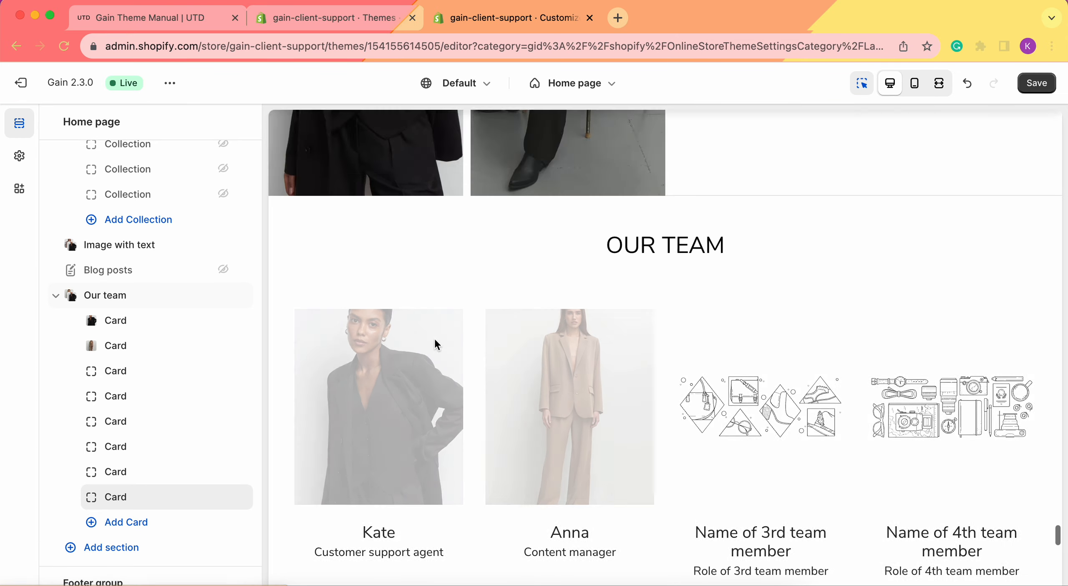
Step: Examine how the Our team cards are laid out in the desktop preview and in the mobile preview
scroll(1003, 383, "down", 8)
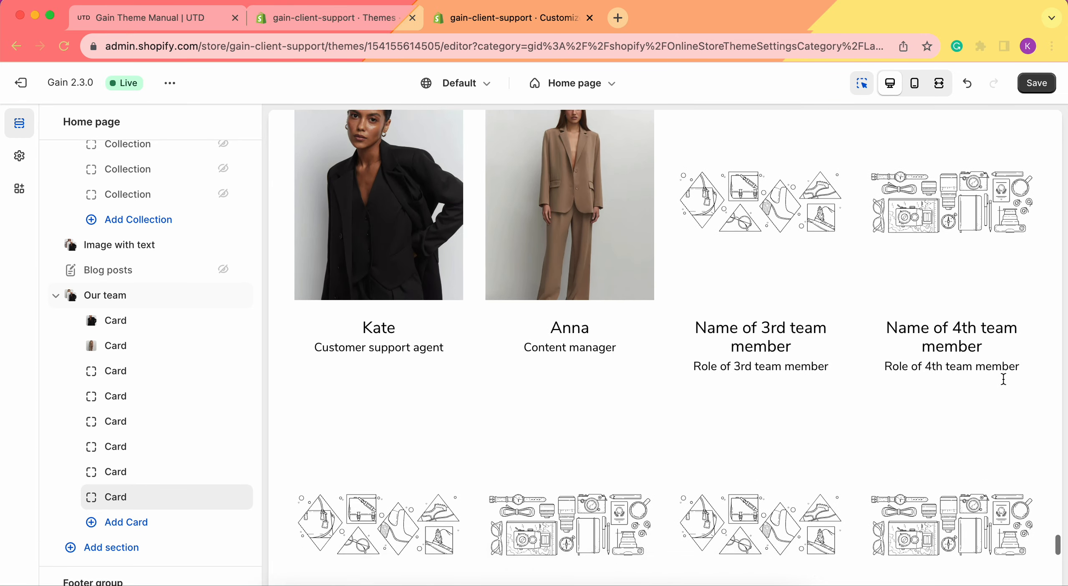
scroll(555, 331, "down", 3)
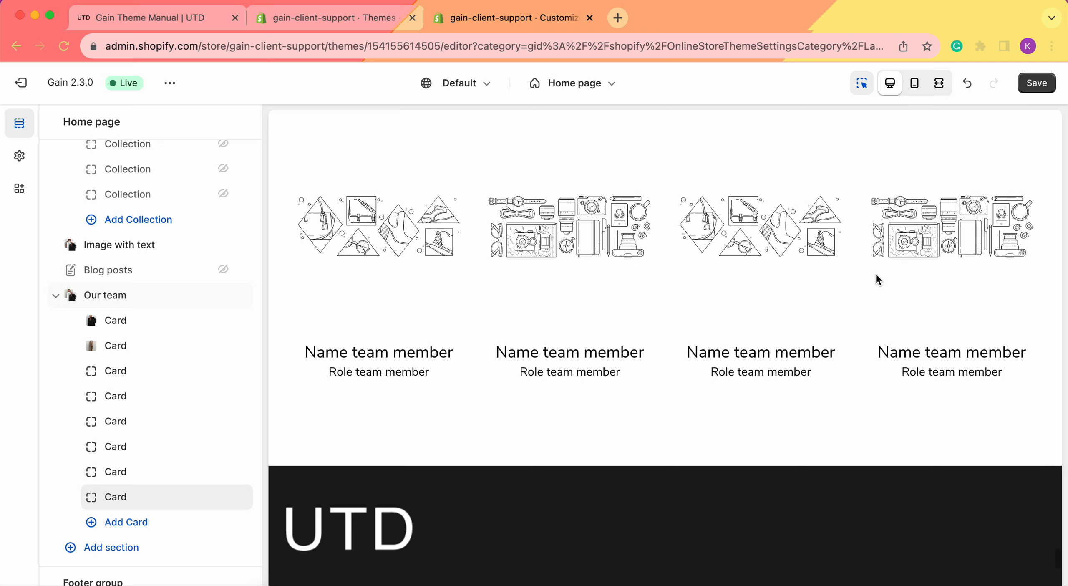
scroll(879, 280, "up", 1)
left_click(916, 81)
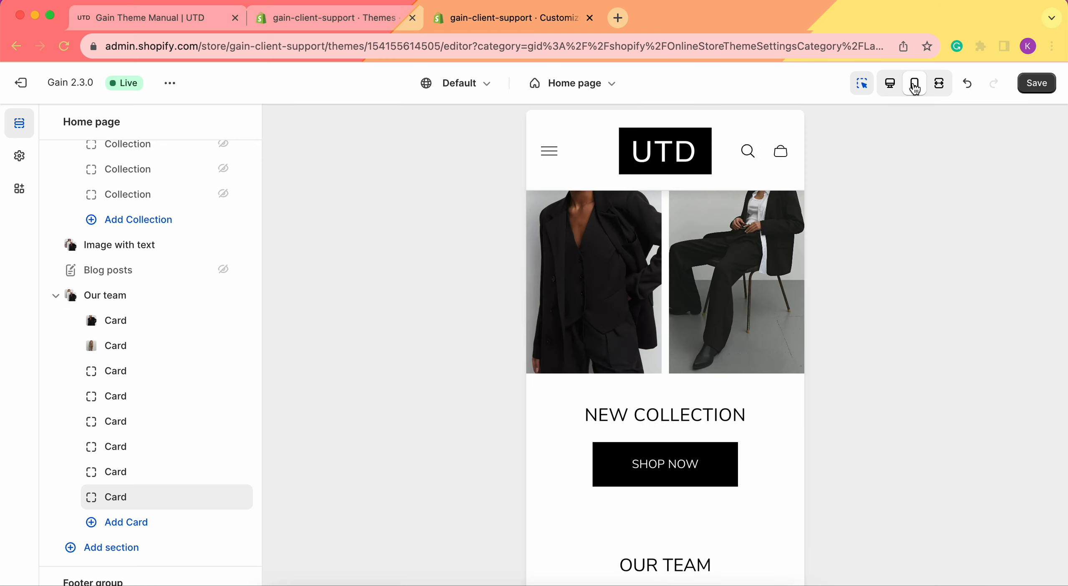
scroll(756, 389, "down", 5)
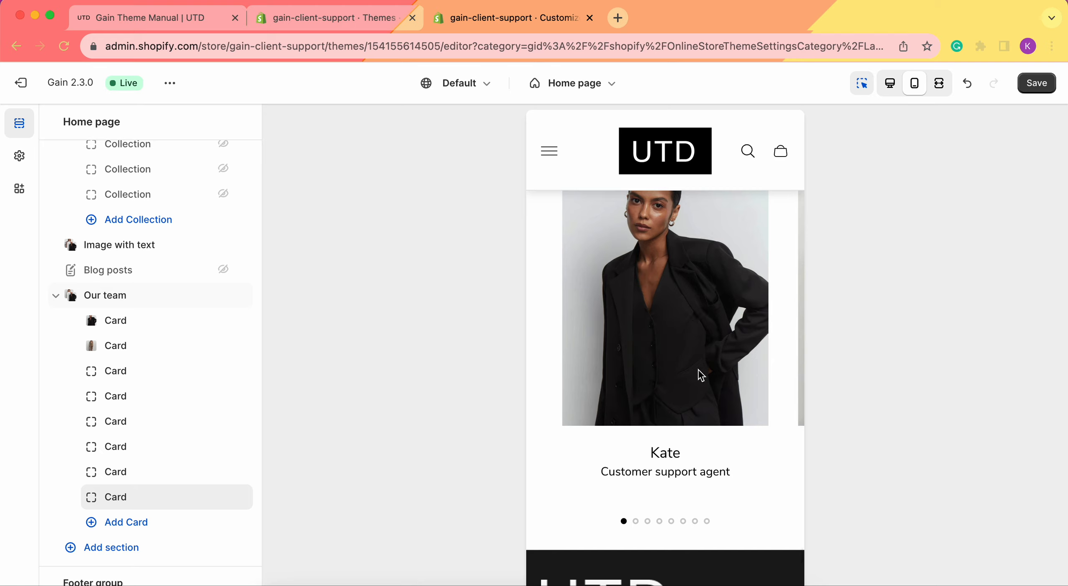
Step: Swipe through the Our team cards in the mobile preview and switch back to the desktop preview
left_click_drag(718, 317, 503, 321)
left_click_drag(692, 334, 553, 327)
left_click_drag(716, 329, 579, 330)
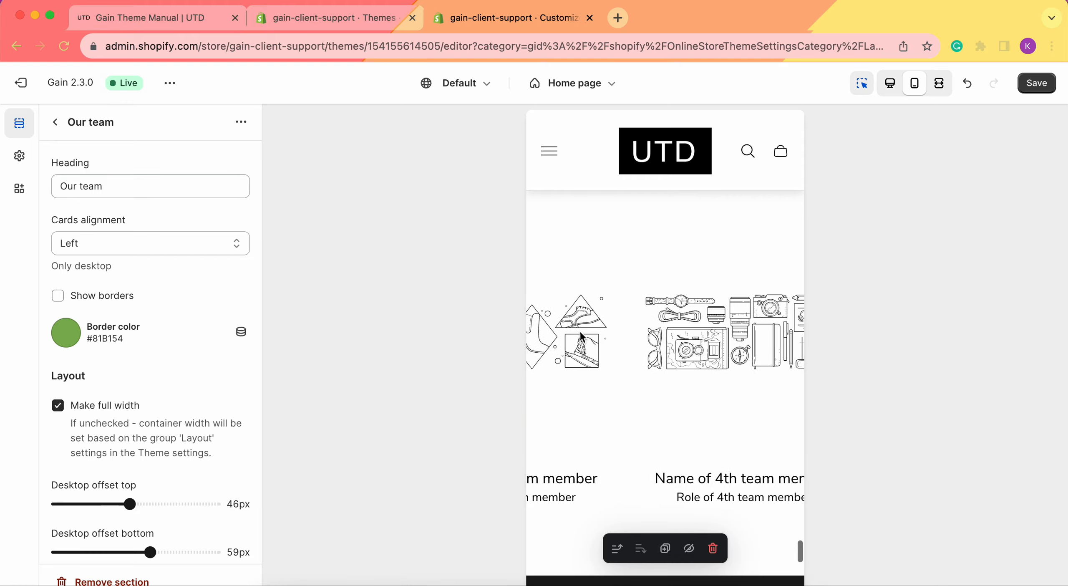
left_click_drag(754, 366, 789, 361)
left_click_drag(678, 348, 829, 340)
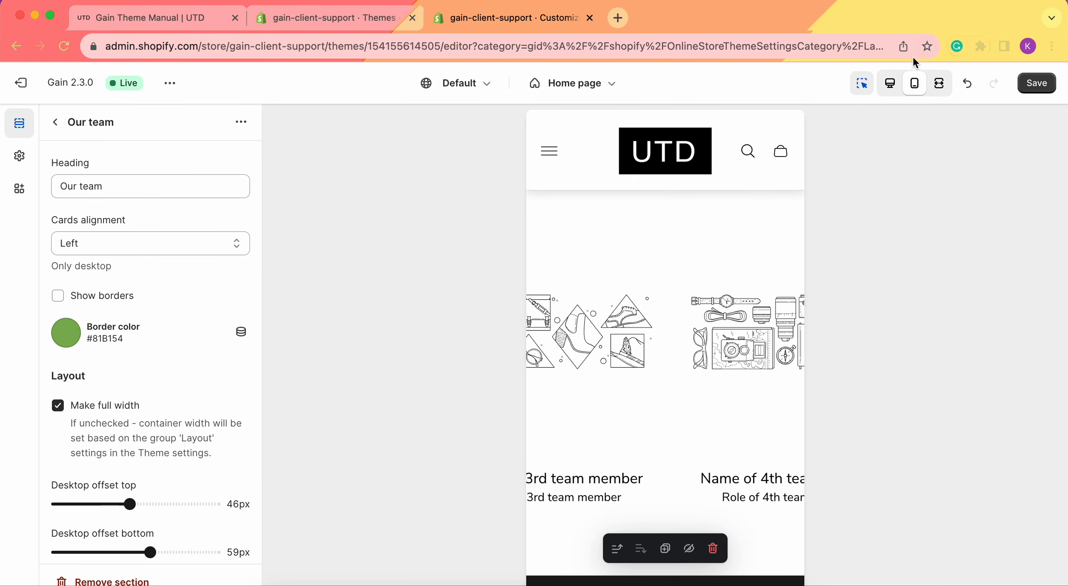
left_click(892, 84)
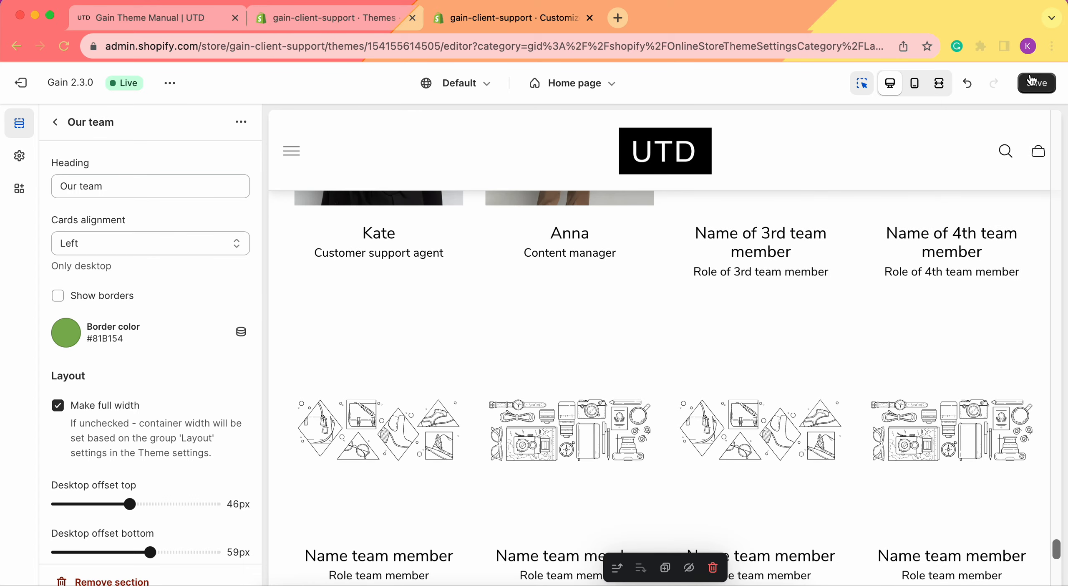
Step: Save the theme changes and open the live store's home page to check the Our team section
left_click(1030, 80)
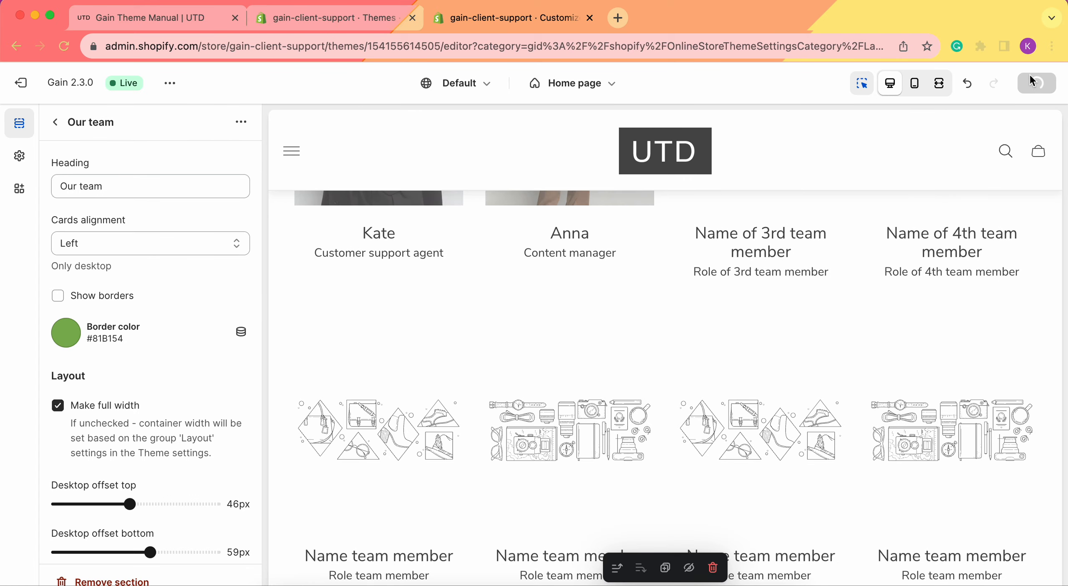
left_click(170, 83)
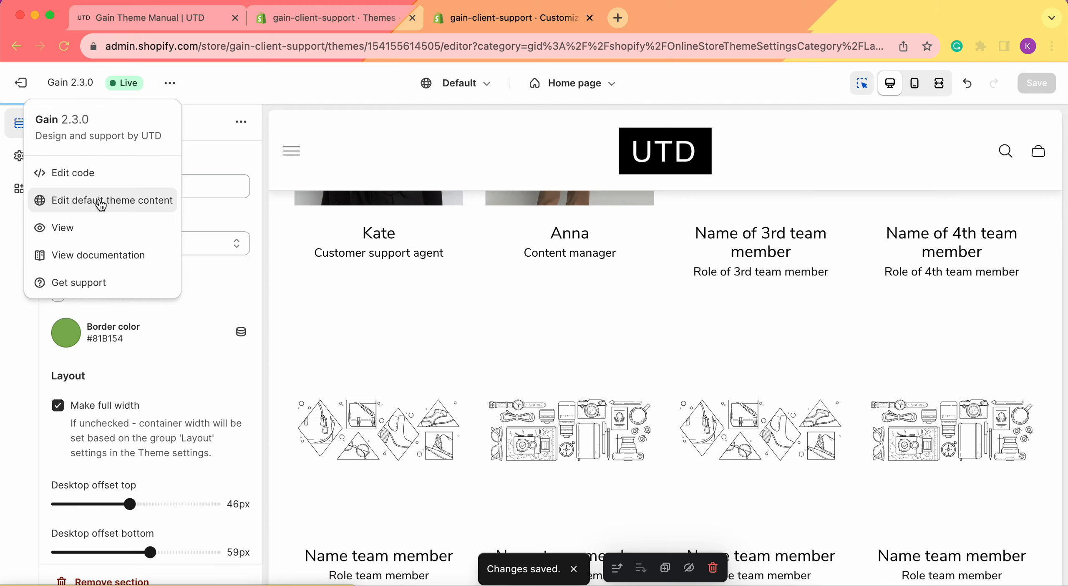
left_click(88, 227)
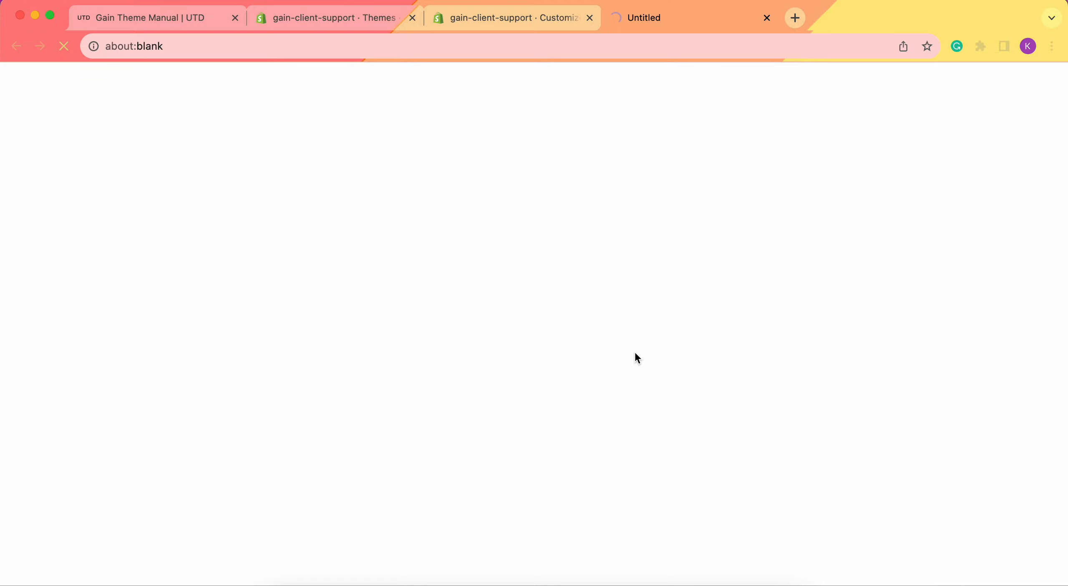
scroll(635, 354, "down", 15)
scroll(636, 358, "down", 15)
scroll(636, 358, "up", 5)
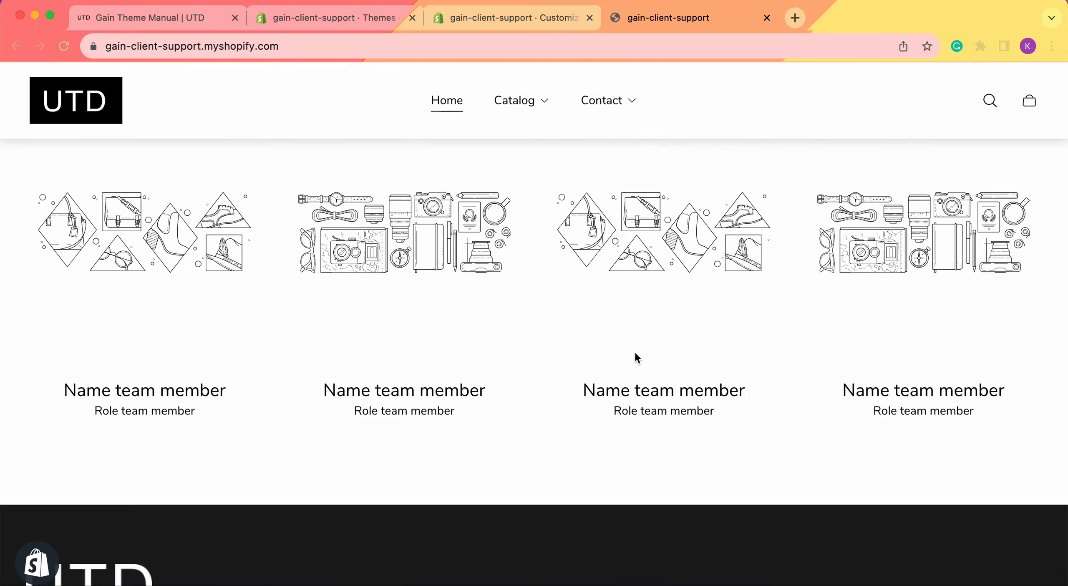
scroll(635, 357, "up", 6)
scroll(303, 269, "down", 3)
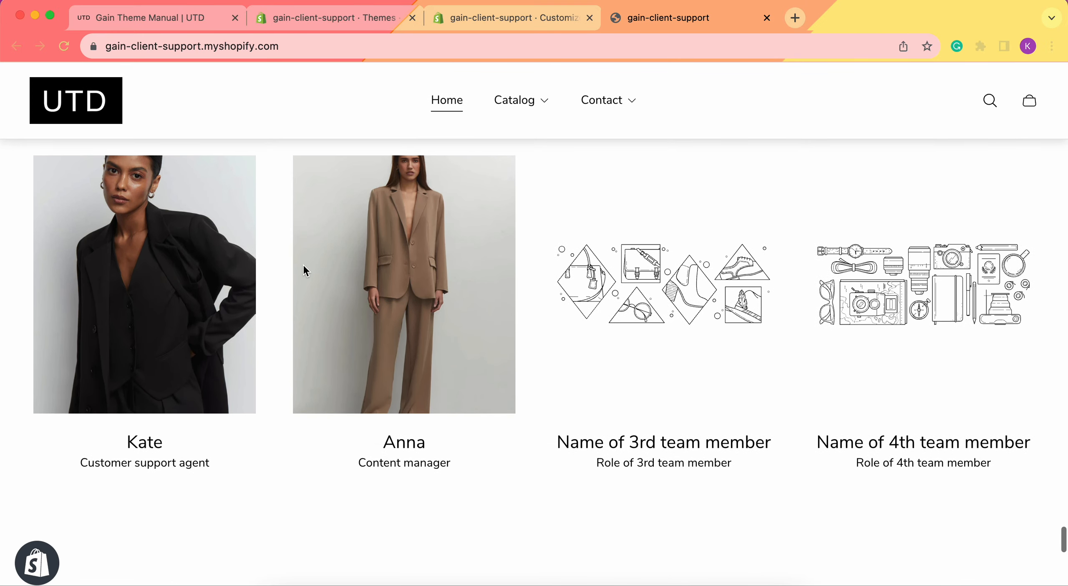
scroll(542, 288, "up", 2)
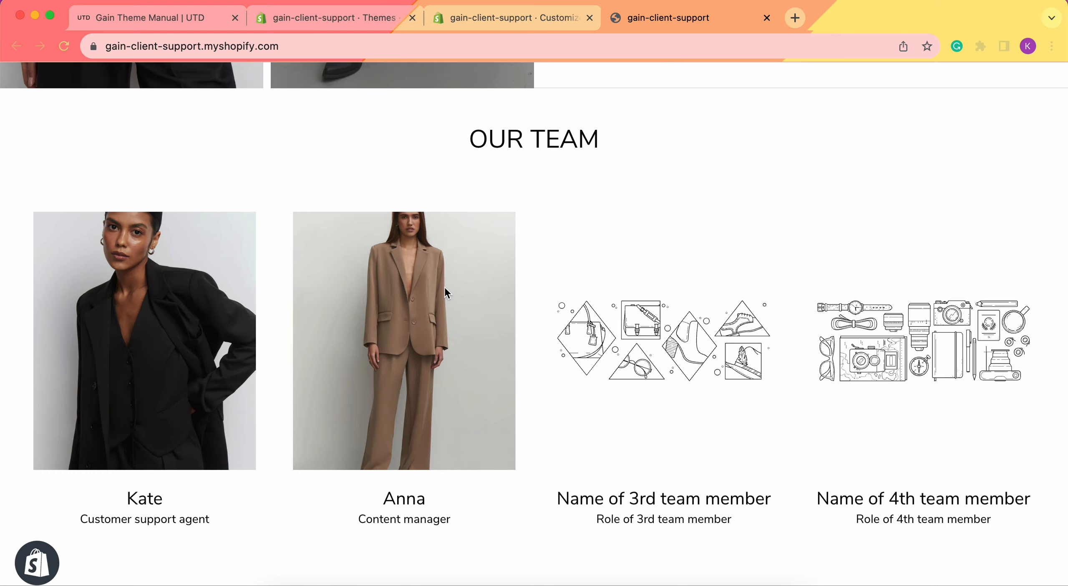
Step: Return to the theme editor's home page section list and move the second Our team card above the first
left_click(504, 22)
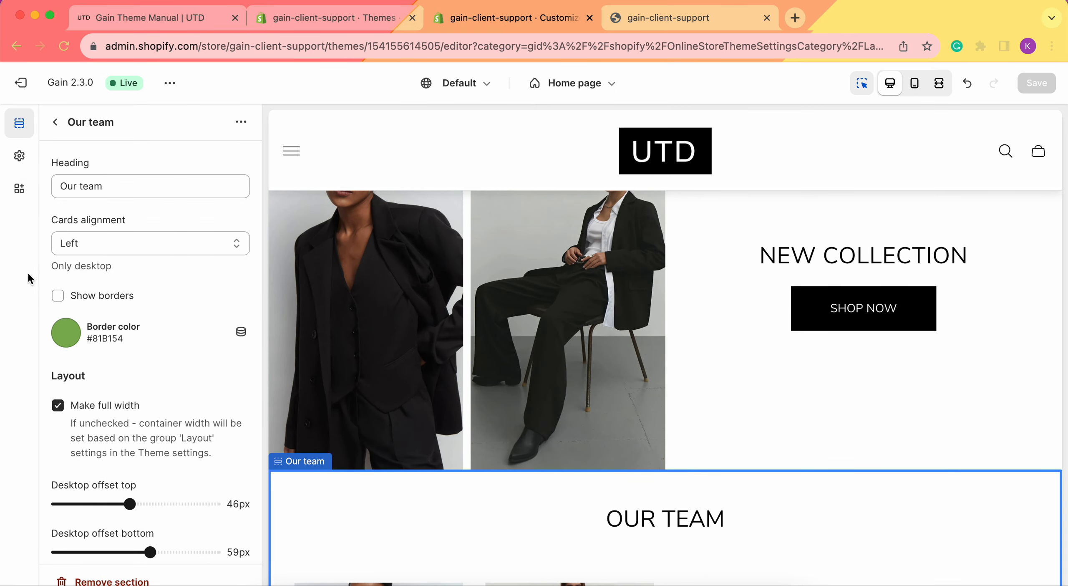
left_click(55, 125)
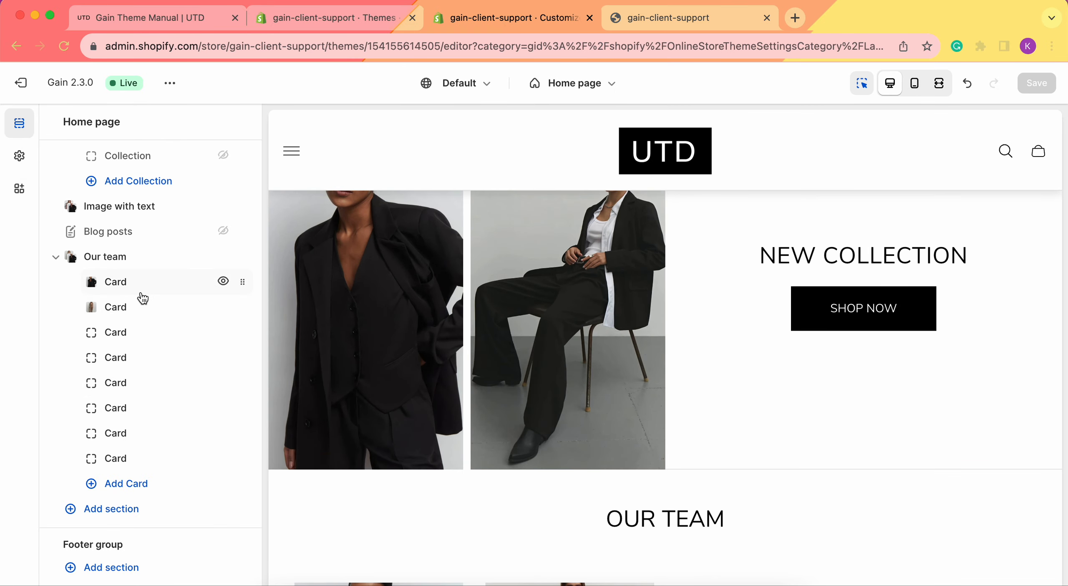
left_click_drag(241, 307, 229, 282)
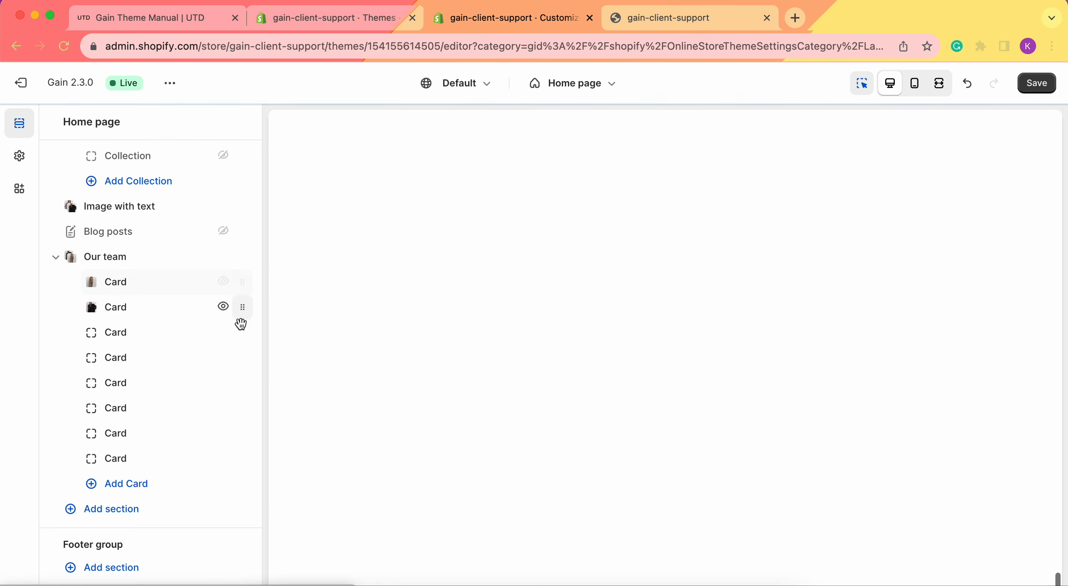
Step: Remove the last three cards from the Our team section, and hide the second card and show it again
left_click(116, 463)
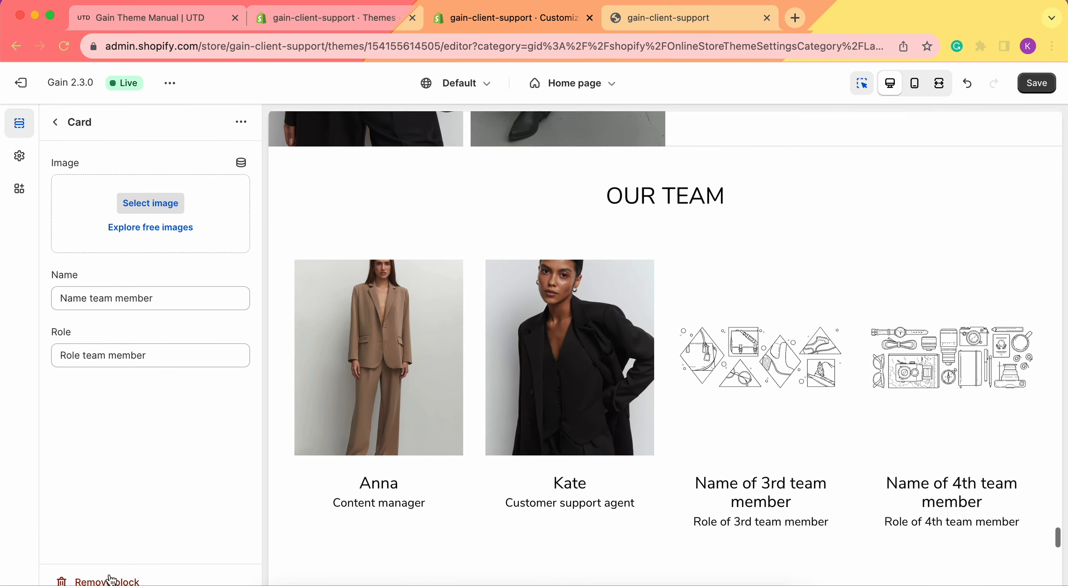
left_click(104, 577)
left_click(135, 439)
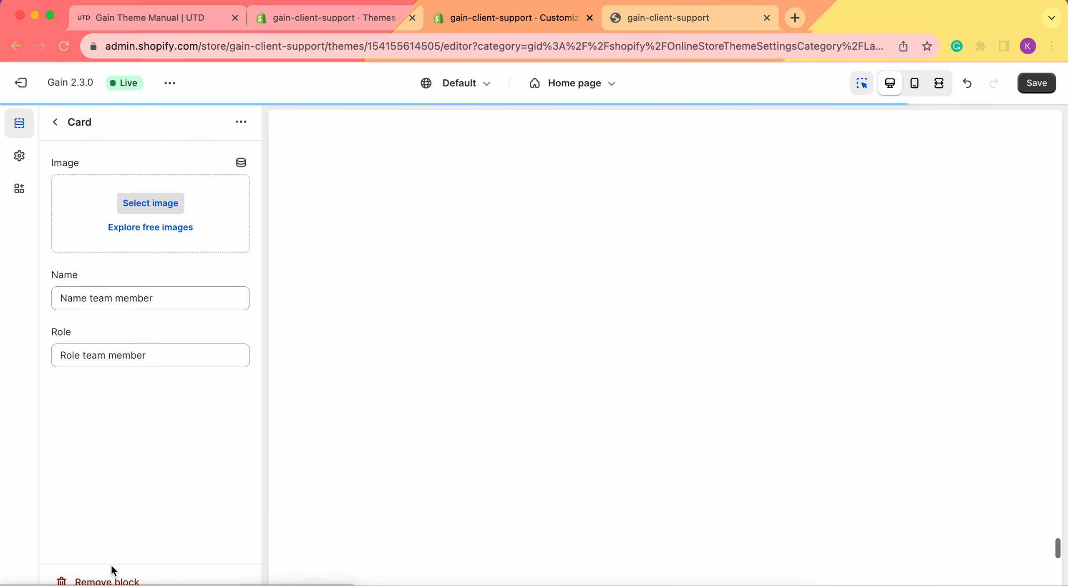
left_click(104, 578)
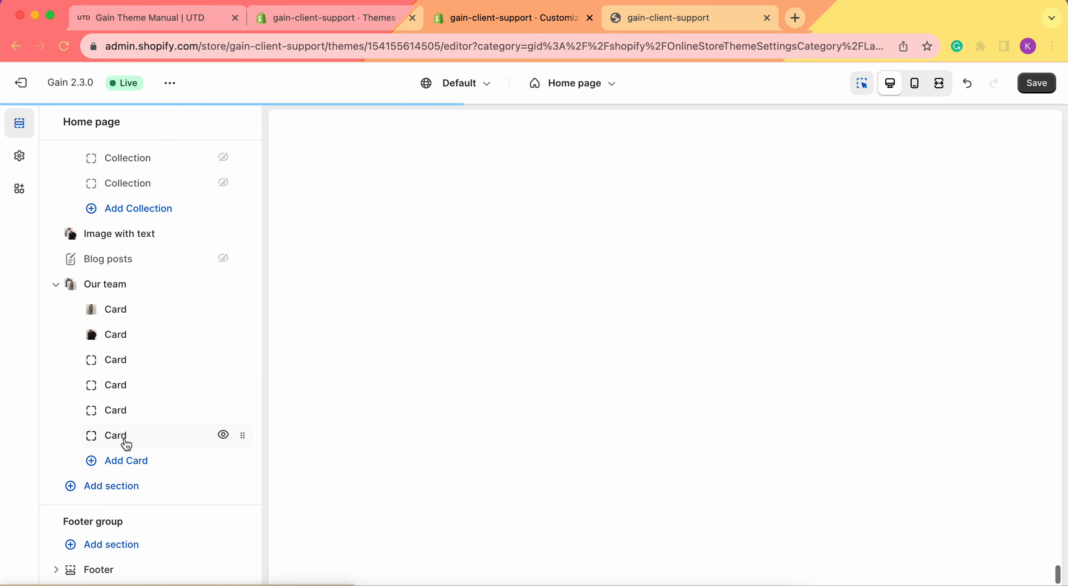
scroll(645, 440, "down", 2)
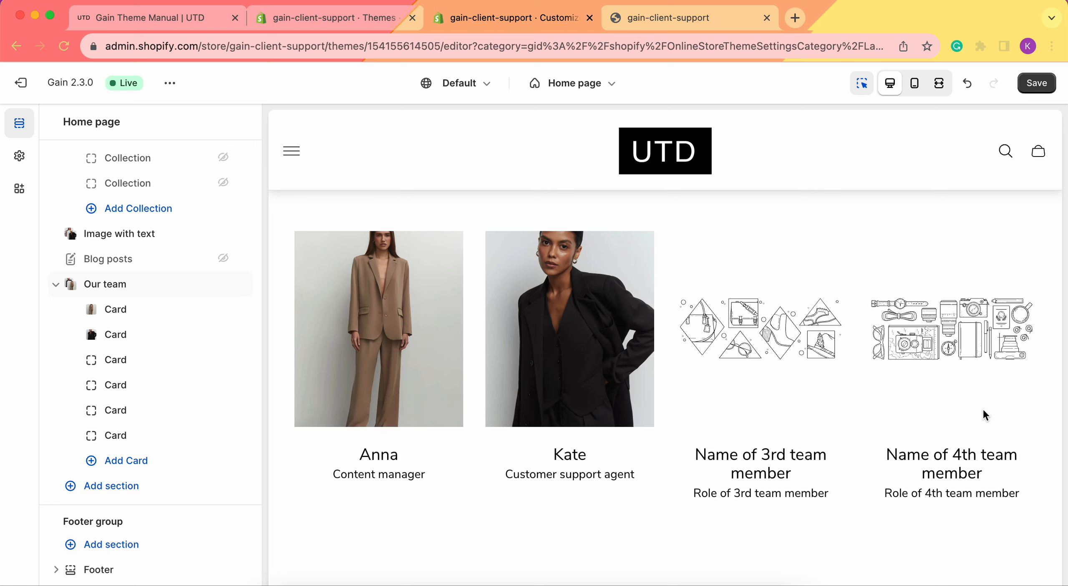
left_click(152, 441)
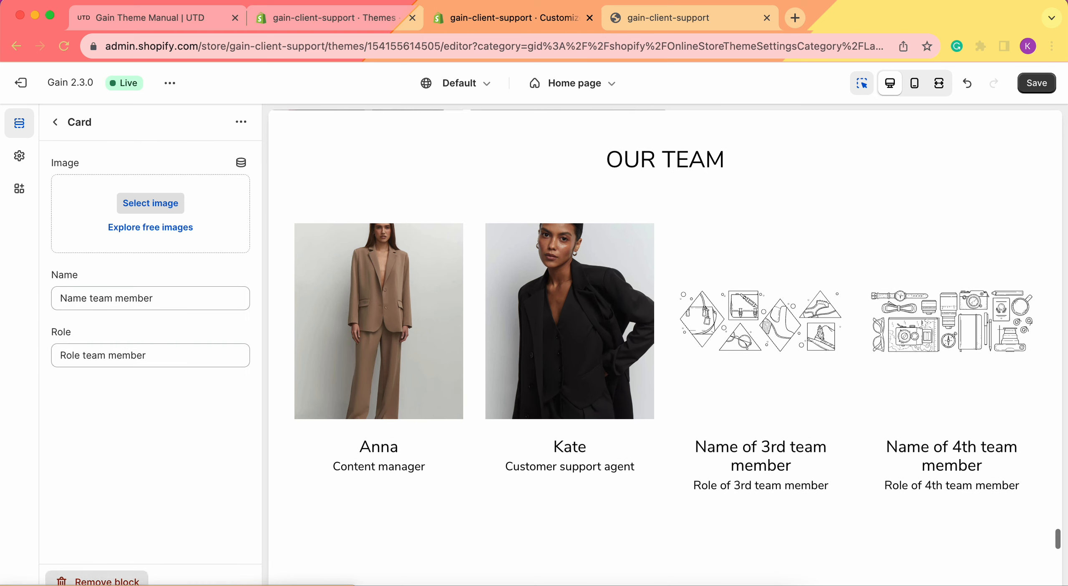
left_click(105, 580)
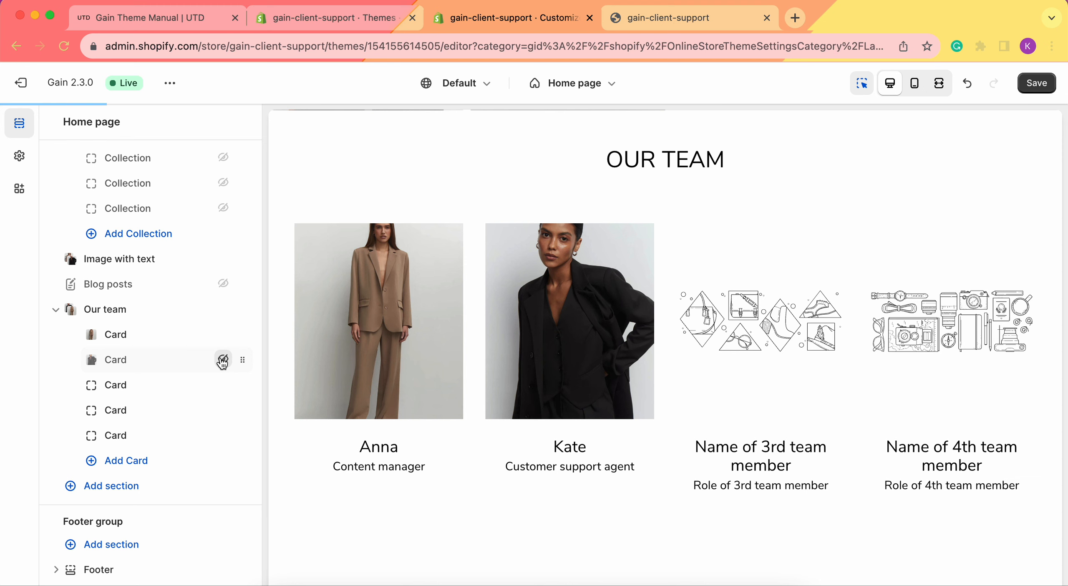
left_click(222, 360)
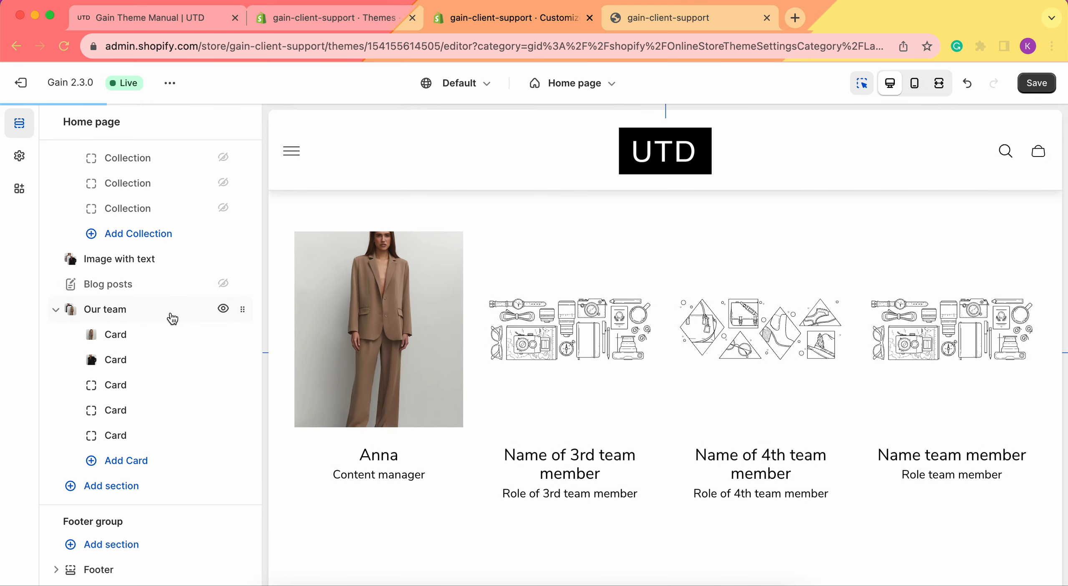
Step: Move the Our team section directly below Collection list, above Image with text, and check its new position in the preview
left_click_drag(243, 309, 222, 271)
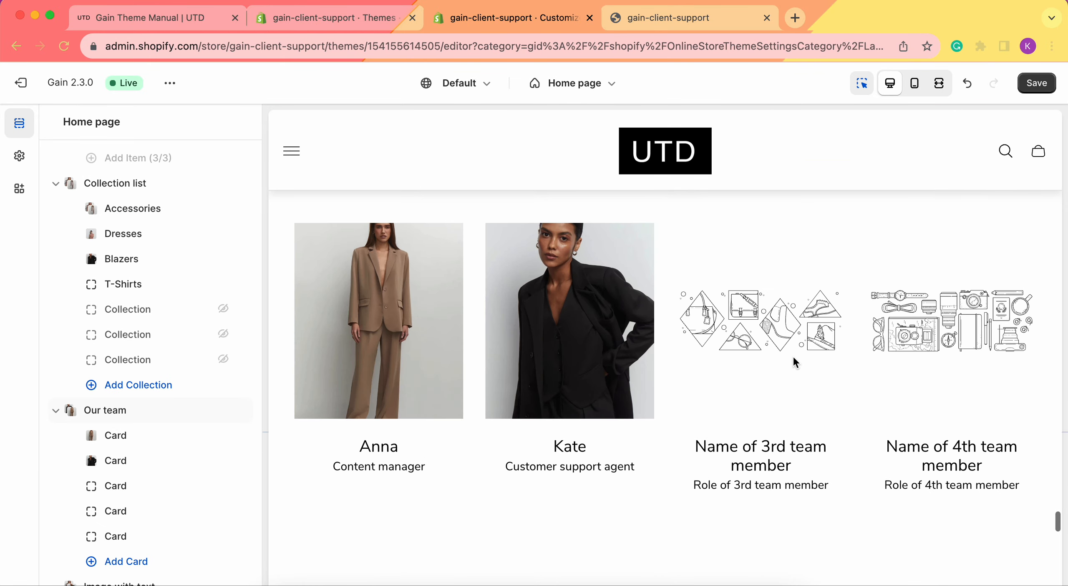
scroll(793, 355, "down", 9)
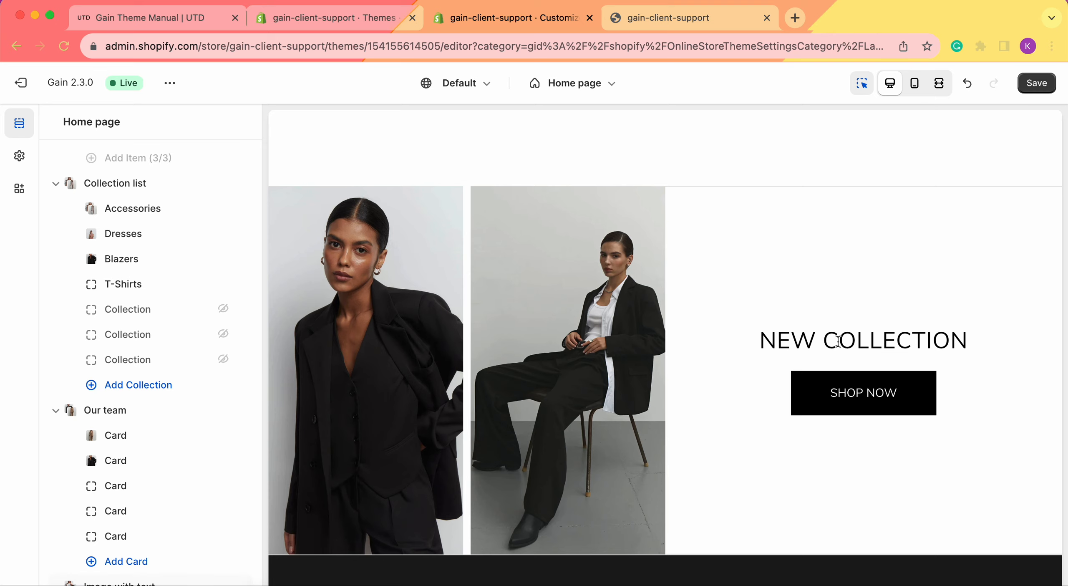
scroll(845, 339, "up", 10)
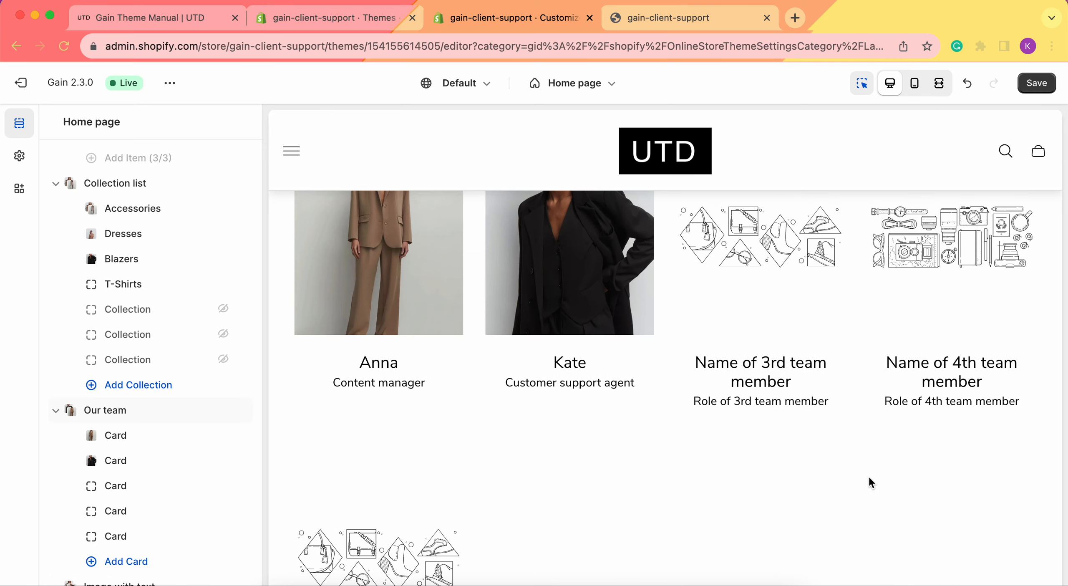
scroll(796, 398, "up", 4)
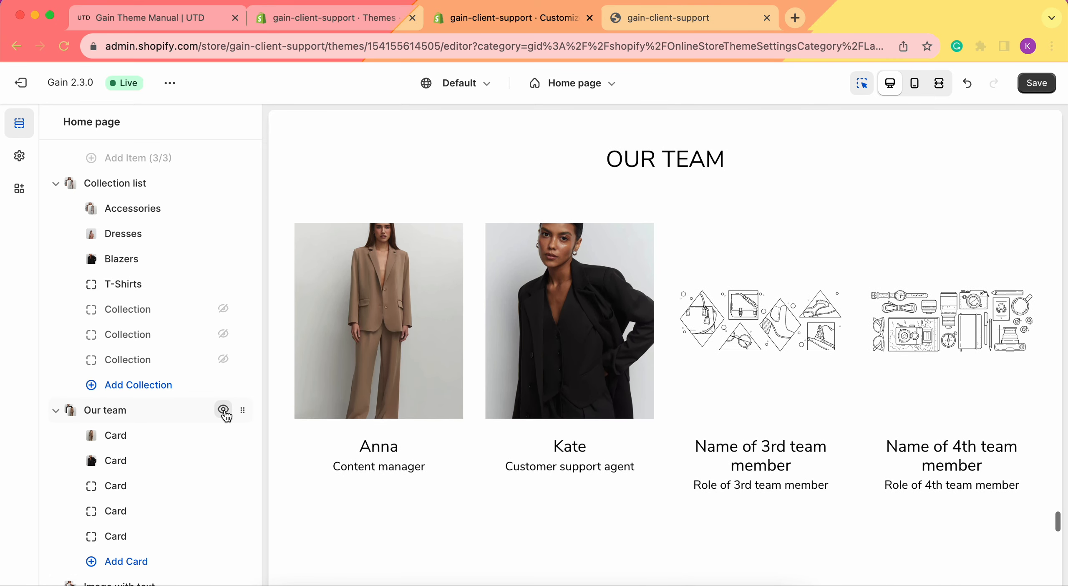
Step: Hide the whole Our team section on the home page and show it again
left_click(222, 409)
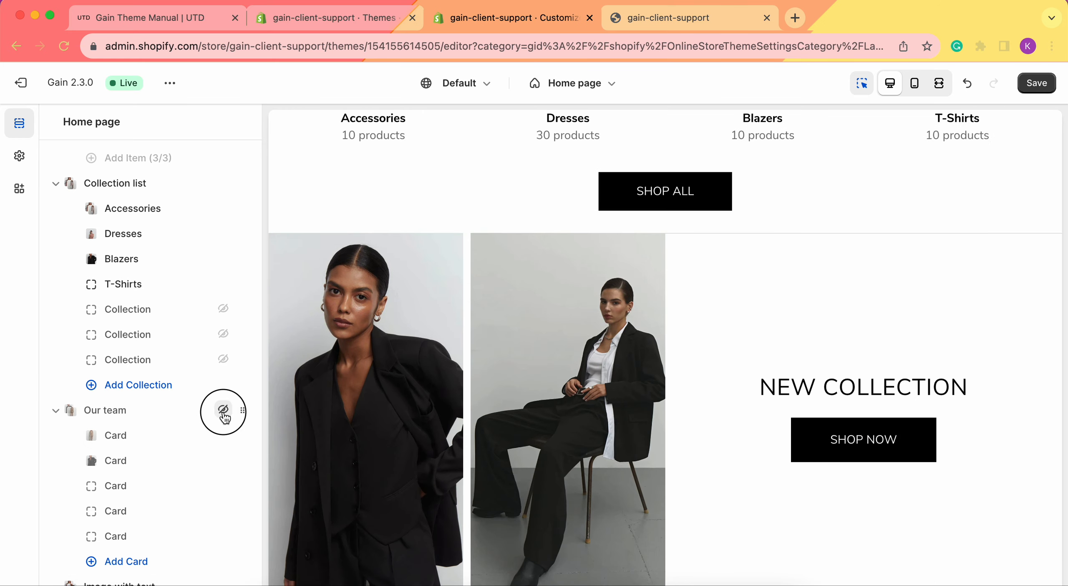
left_click(224, 410)
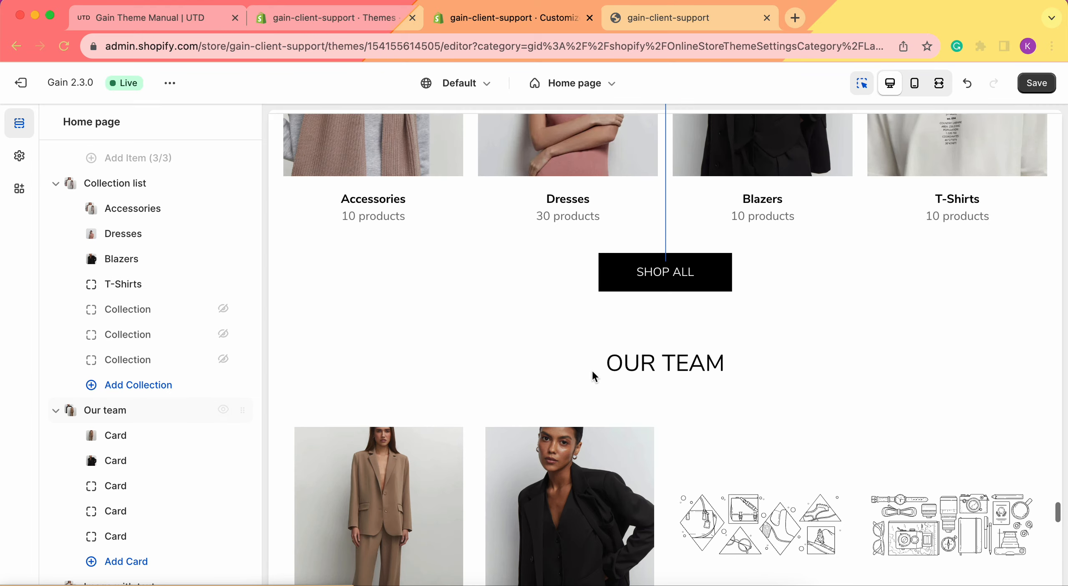
scroll(109, 417, "down", 3)
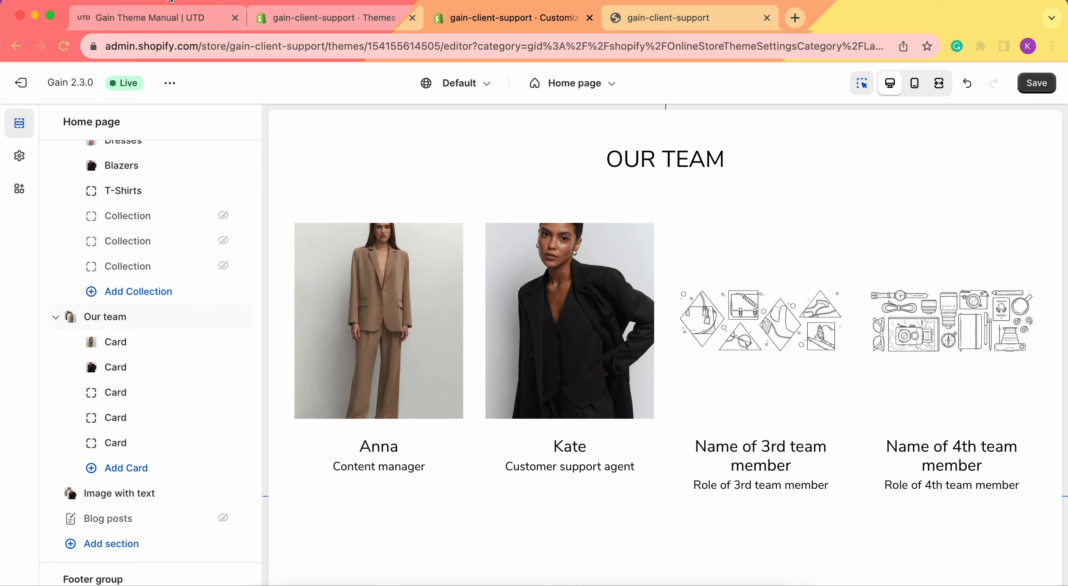
Step: Switch to the Gain Theme Manual and review its Our Team instructions for adding the section and its settings
left_click(158, 19)
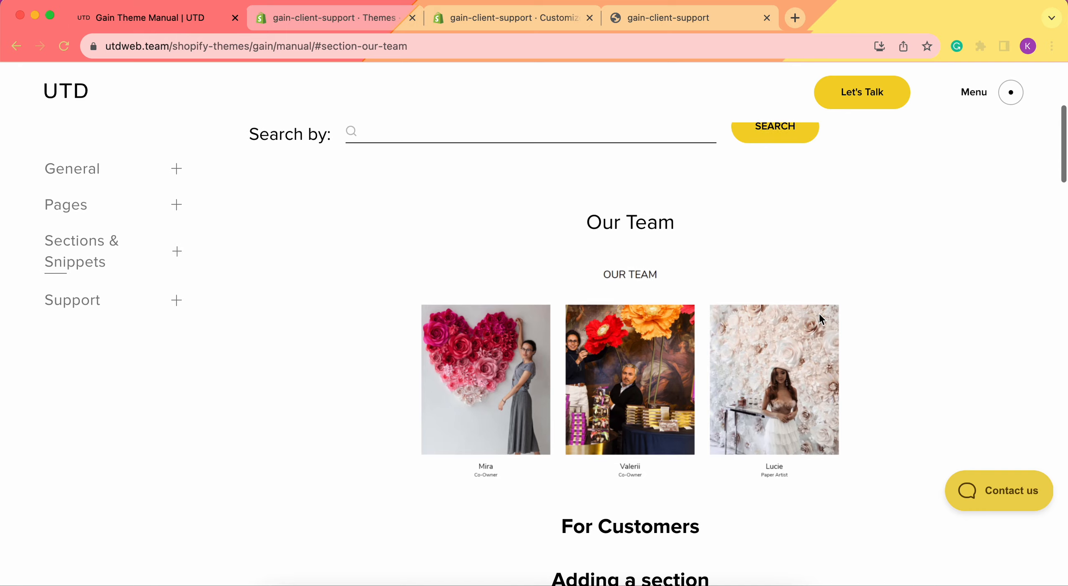
scroll(766, 465, "down", 20)
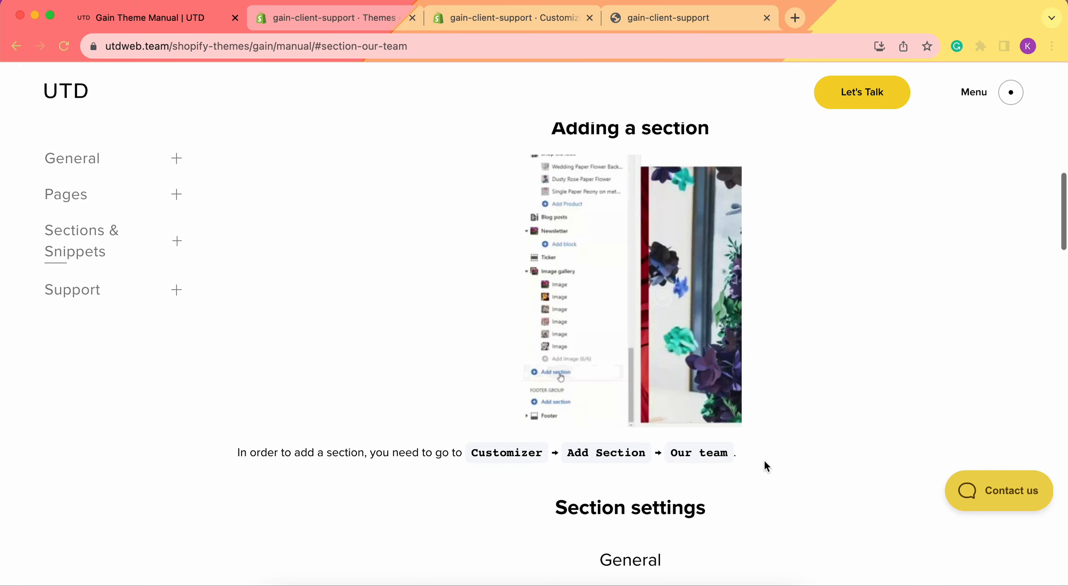
scroll(765, 461, "down", 4)
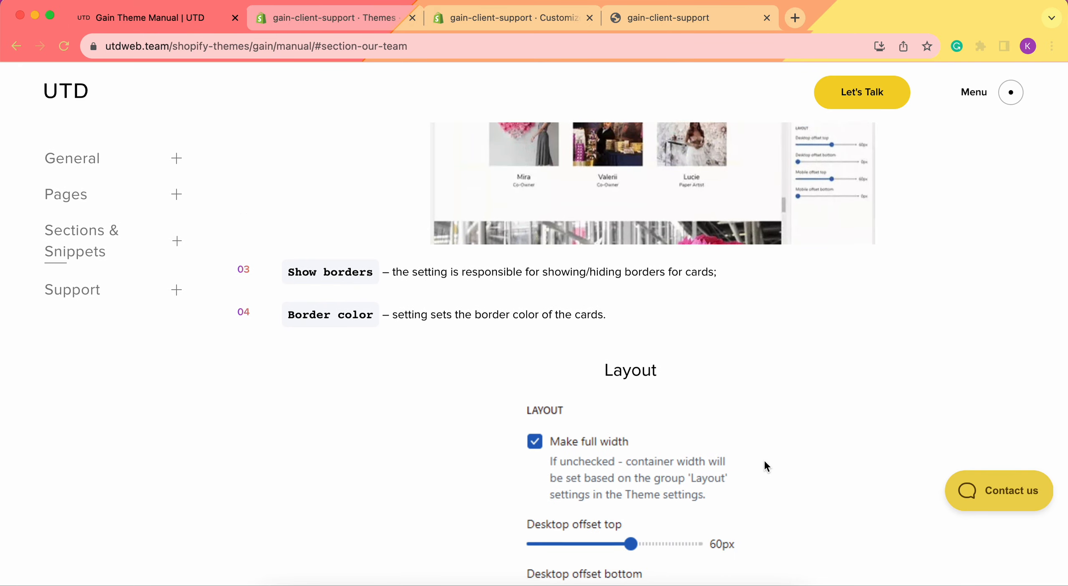